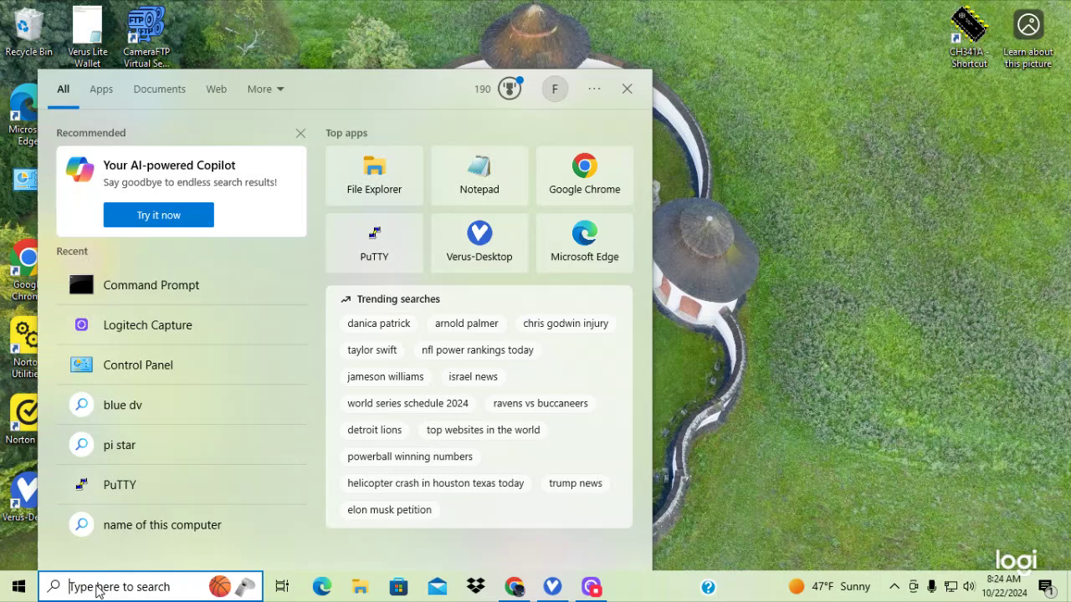
Step: Open Command Prompt as administrator and run ipconfig to check the computer's network settings
type("cmd")
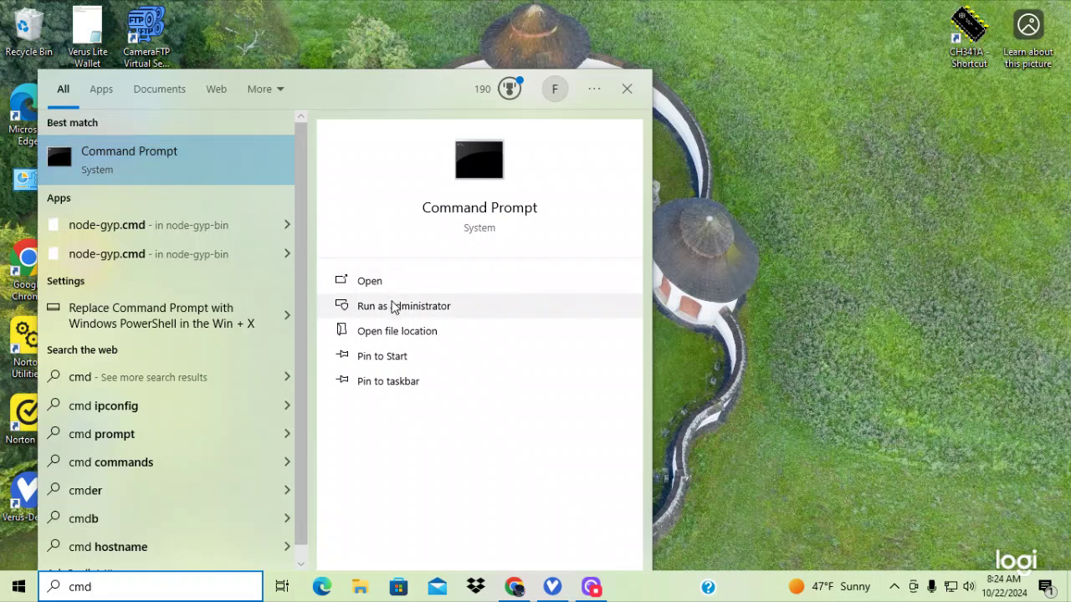
left_click(422, 308)
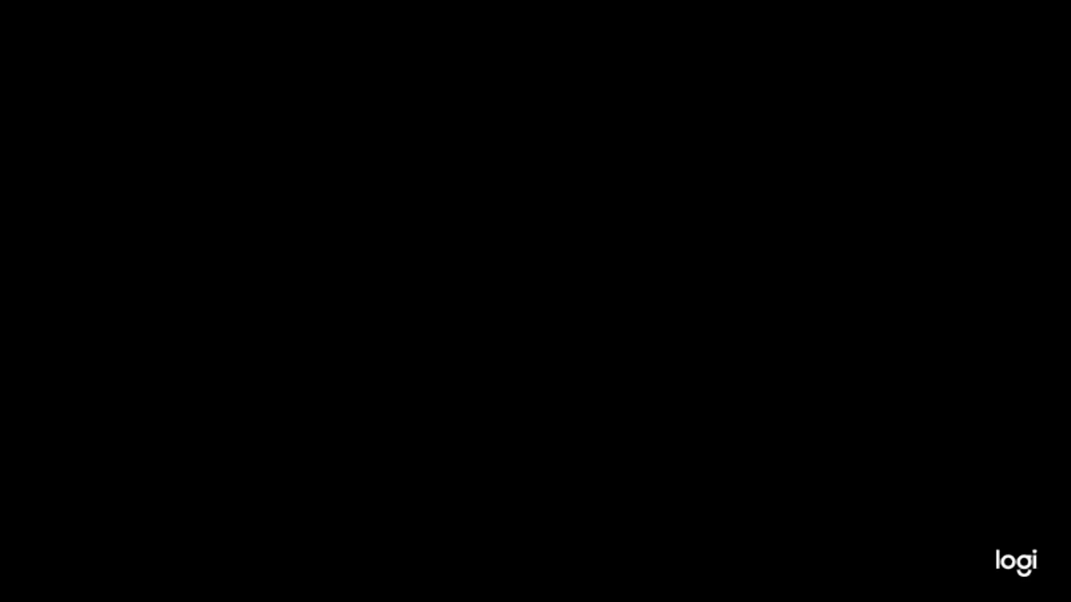
left_click(441, 389)
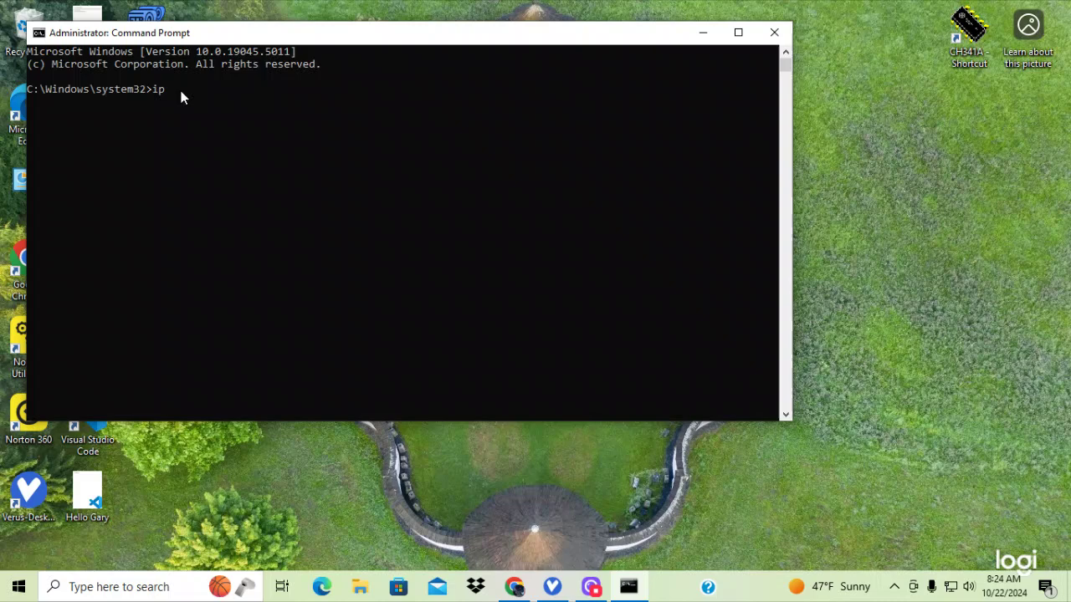
type("ipconfig")
key("Return")
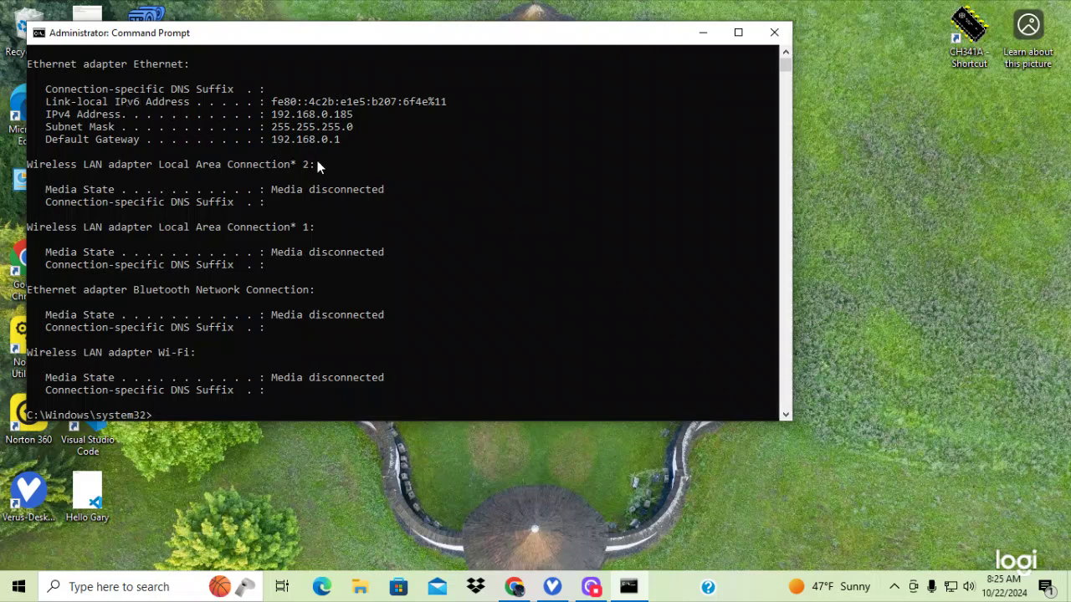
left_click(703, 34)
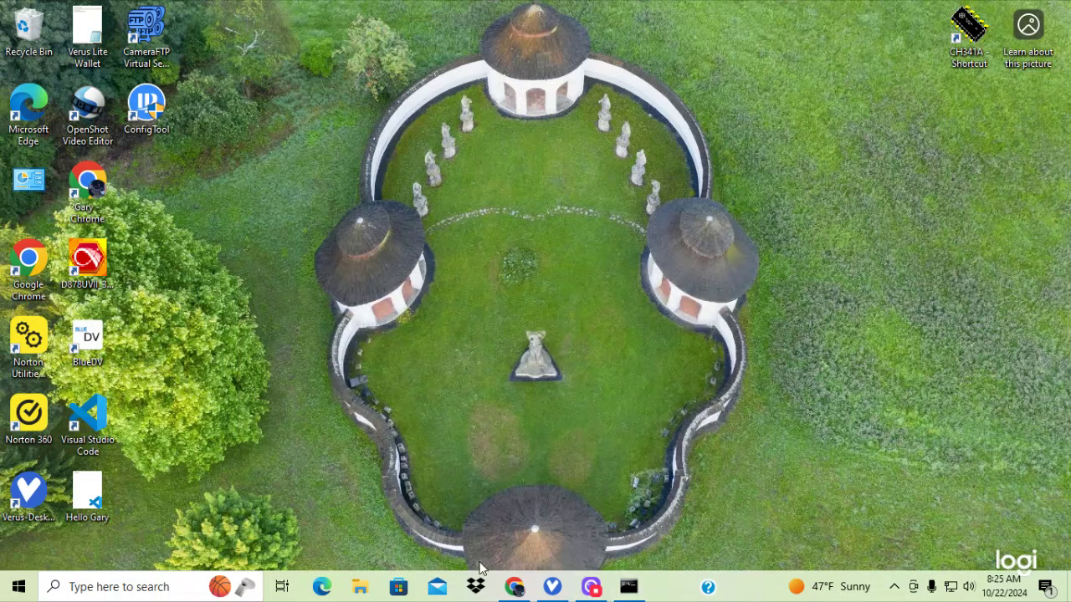
Step: View the Dahua Config Tool download page in Chrome and launch ConfigTool from the desktop
left_click(514, 588)
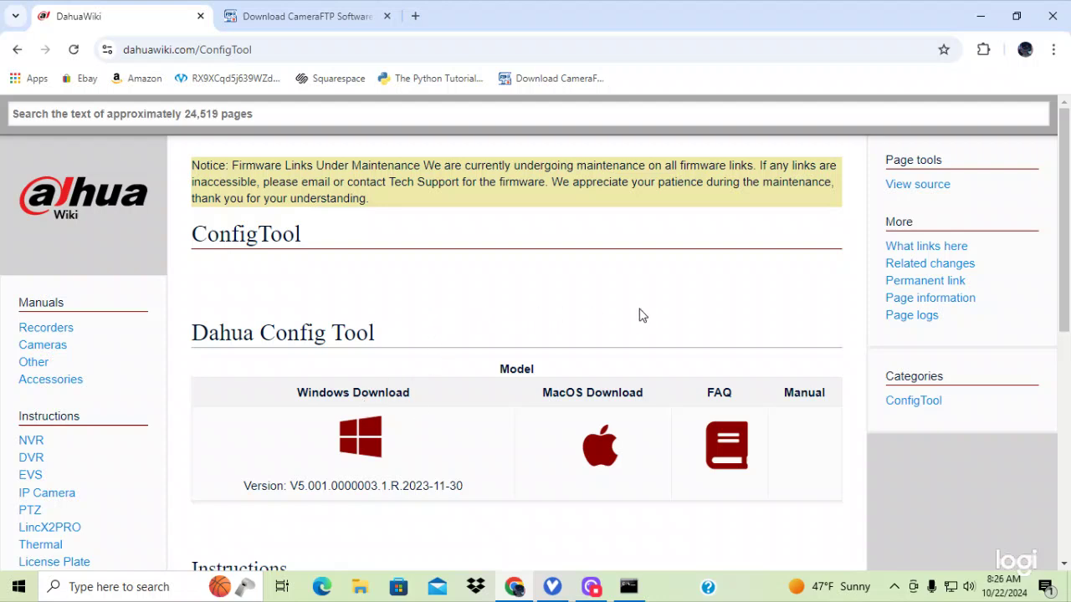
left_click(981, 19)
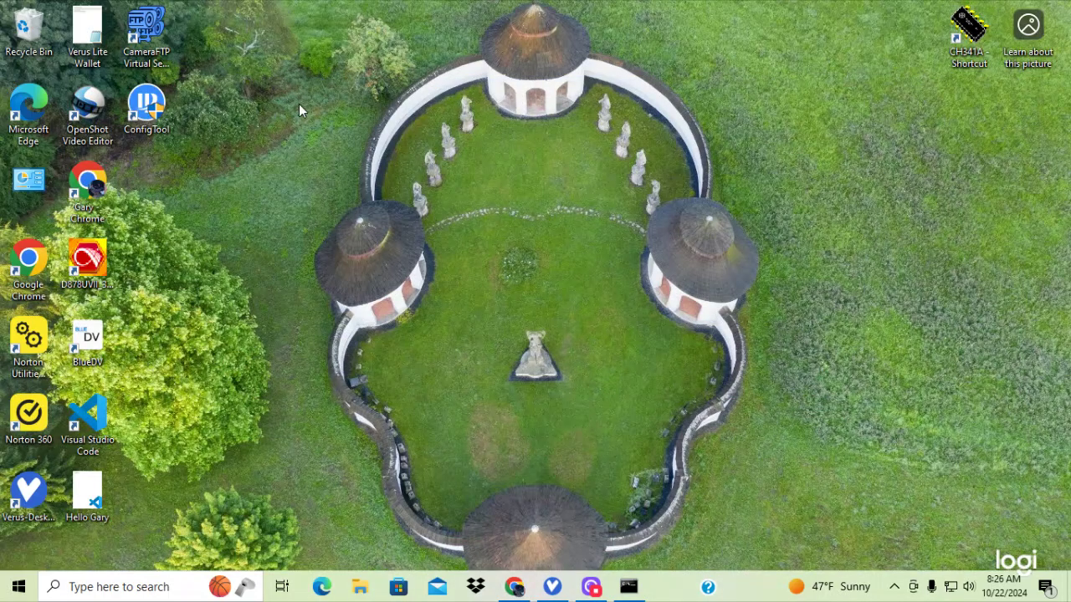
left_click(147, 114)
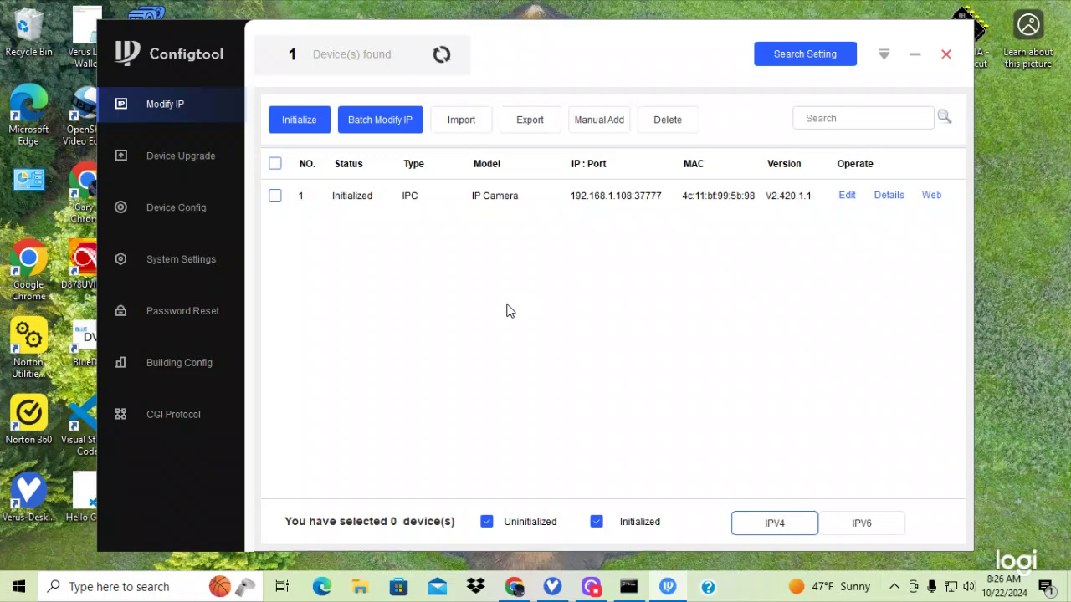
Step: Turn the Initialized and Uninitialized device filters off and back on
left_click(596, 523)
left_click(487, 522)
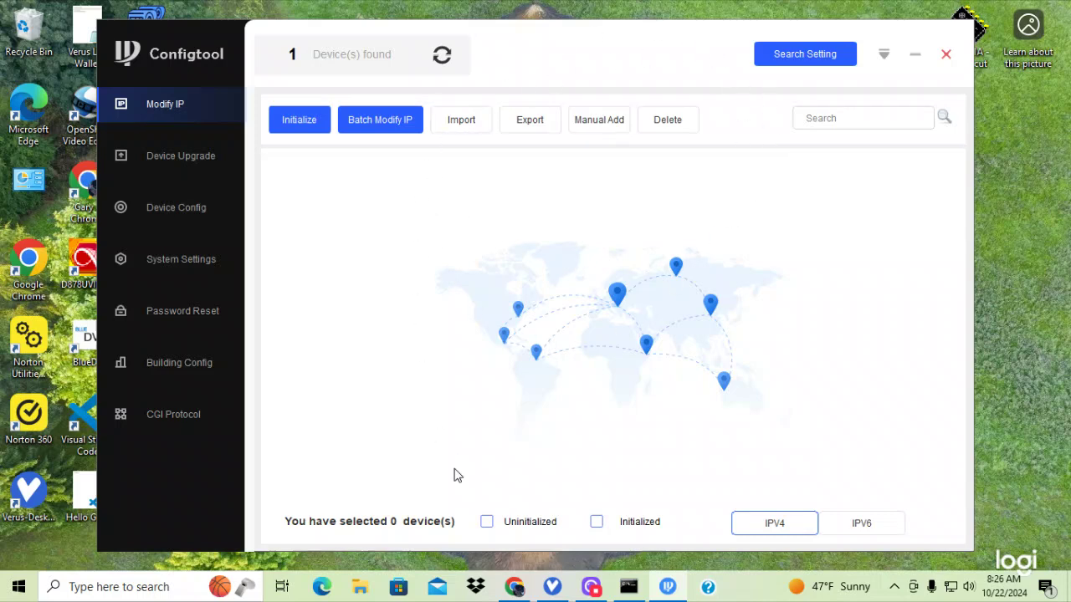
left_click(487, 524)
left_click(597, 522)
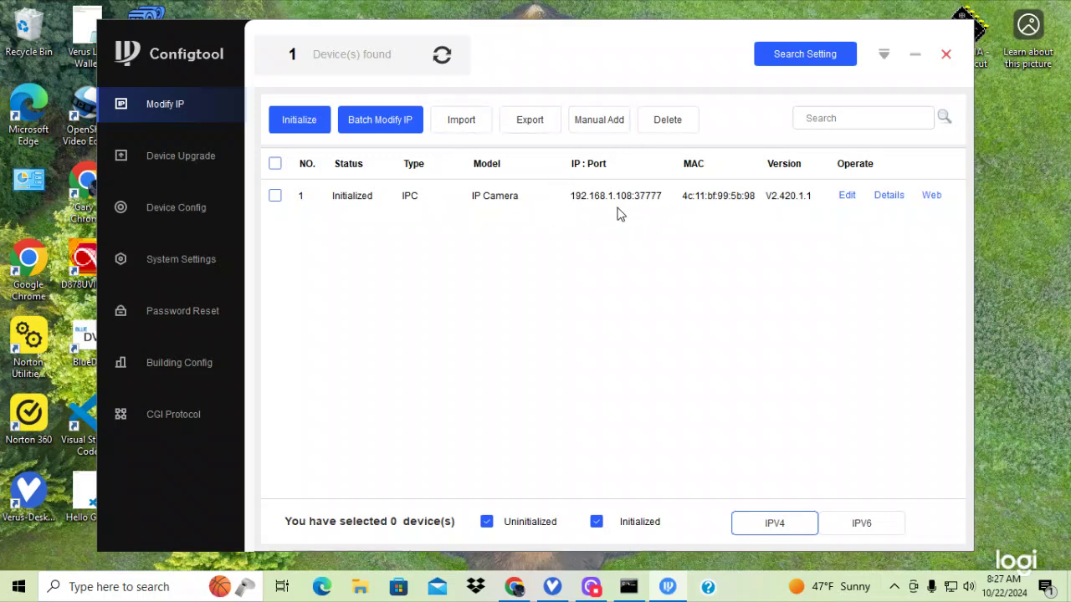
Step: Check the default gateway in Command Prompt and set the IP Camera's static target IP to 192.168.0.108
left_click(627, 586)
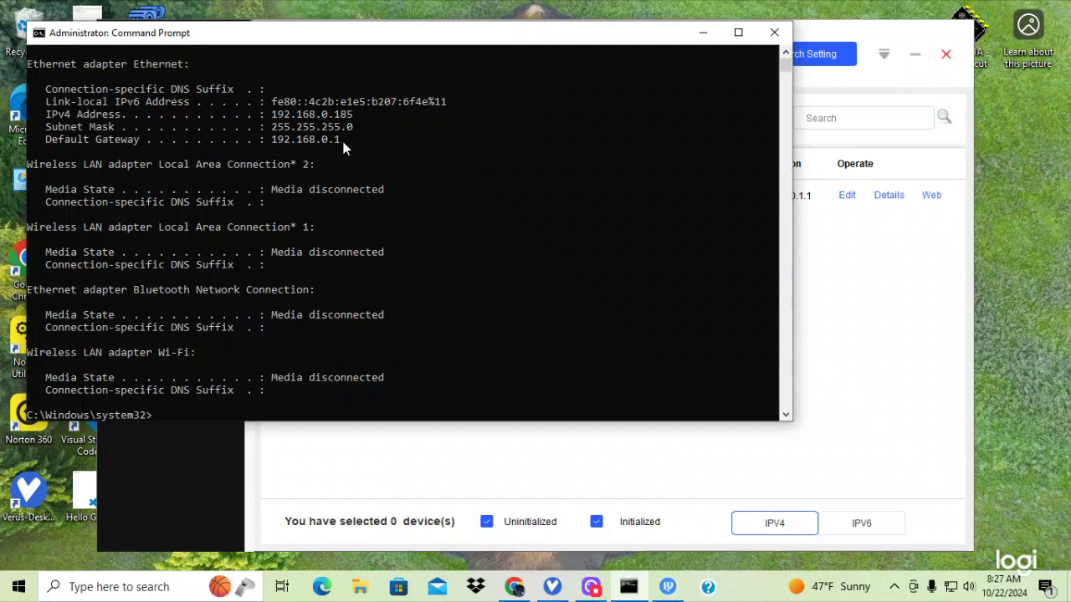
left_click(703, 34)
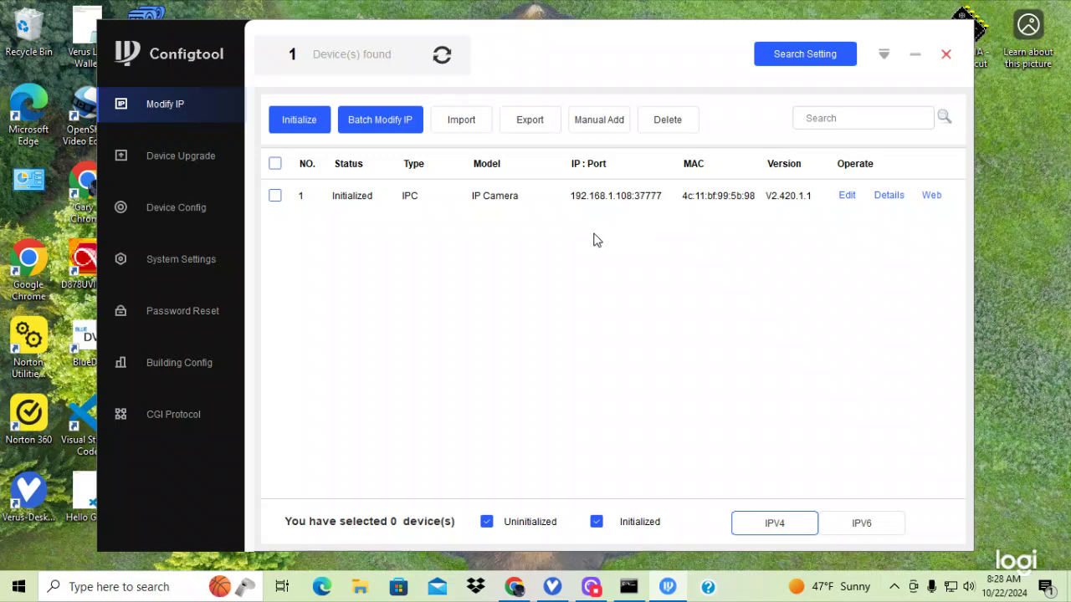
left_click(846, 197)
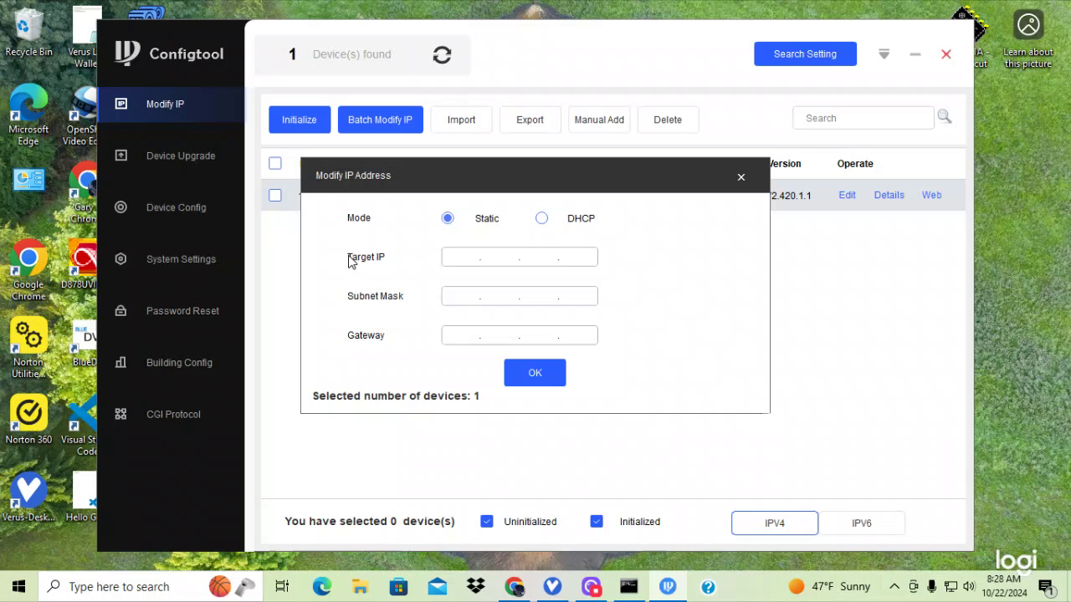
left_click_drag(528, 182, 532, 280)
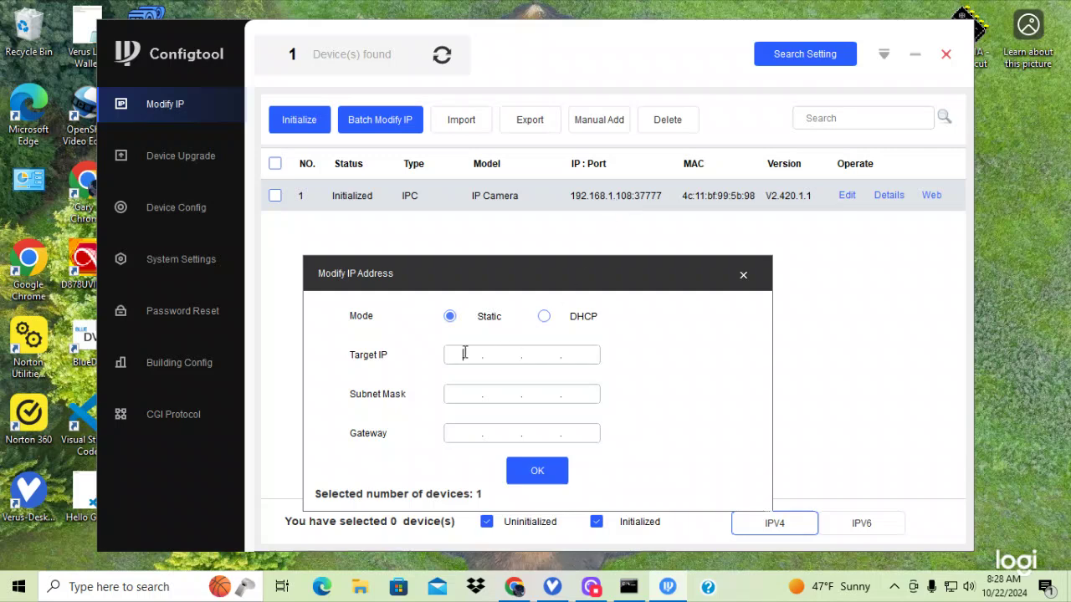
type("92.168")
type("108")
Step: Check the subnet mask in Command Prompt and set the camera's subnet mask to 255.255.255.0
left_click(629, 587)
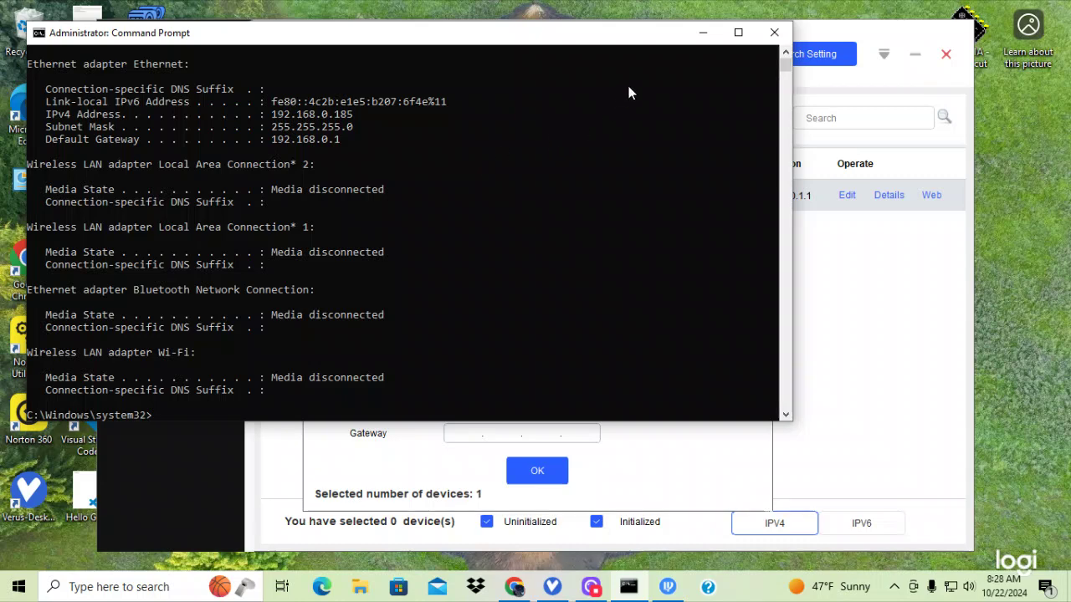
left_click(703, 32)
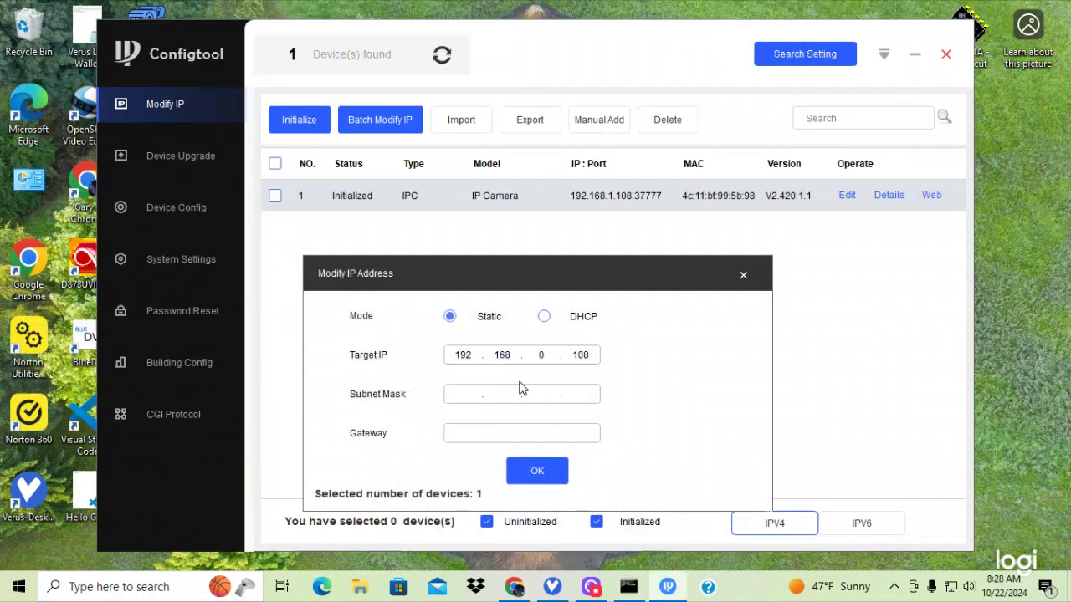
left_click(463, 396)
type("255.255.255.0")
Step: Check the default gateway in Command Prompt, set the camera's gateway to 192.168.0.1 and apply the address settings
left_click(628, 589)
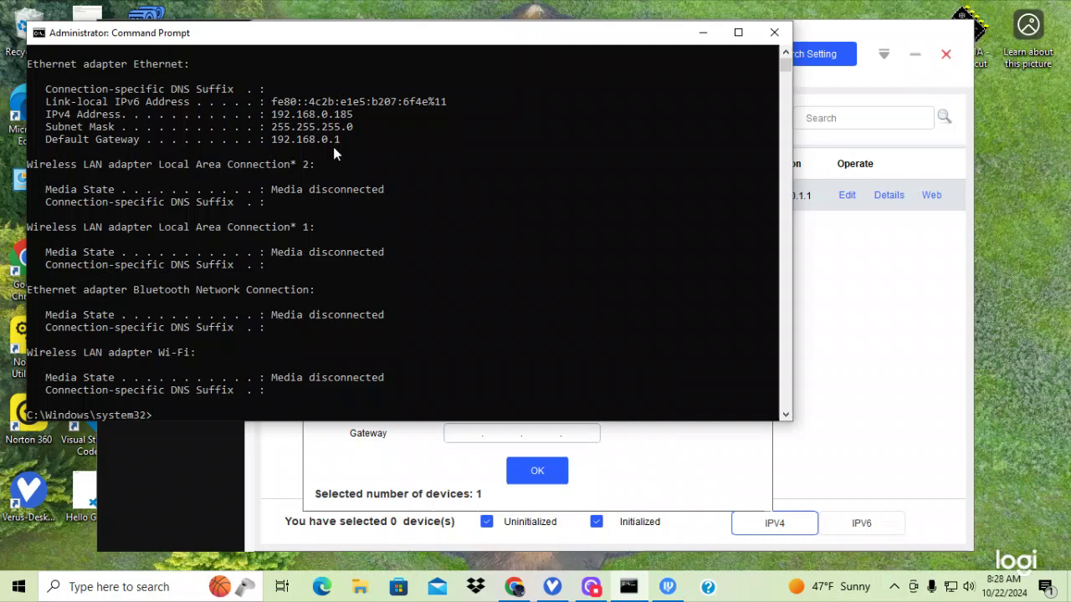
left_click(703, 33)
left_click(464, 433)
type("1")
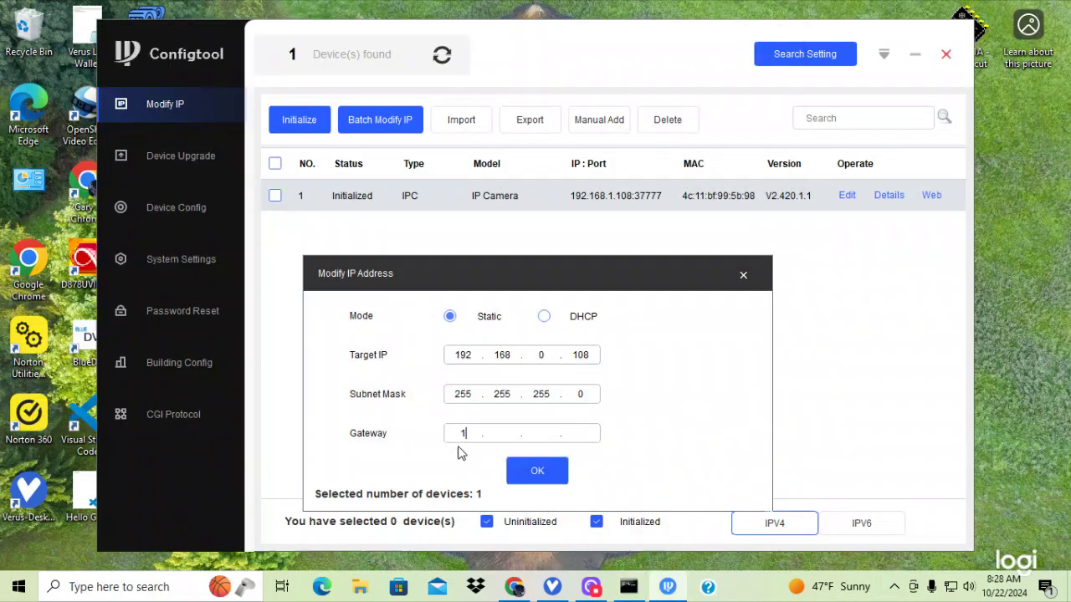
type("92.168.0")
left_click(568, 432)
type("1")
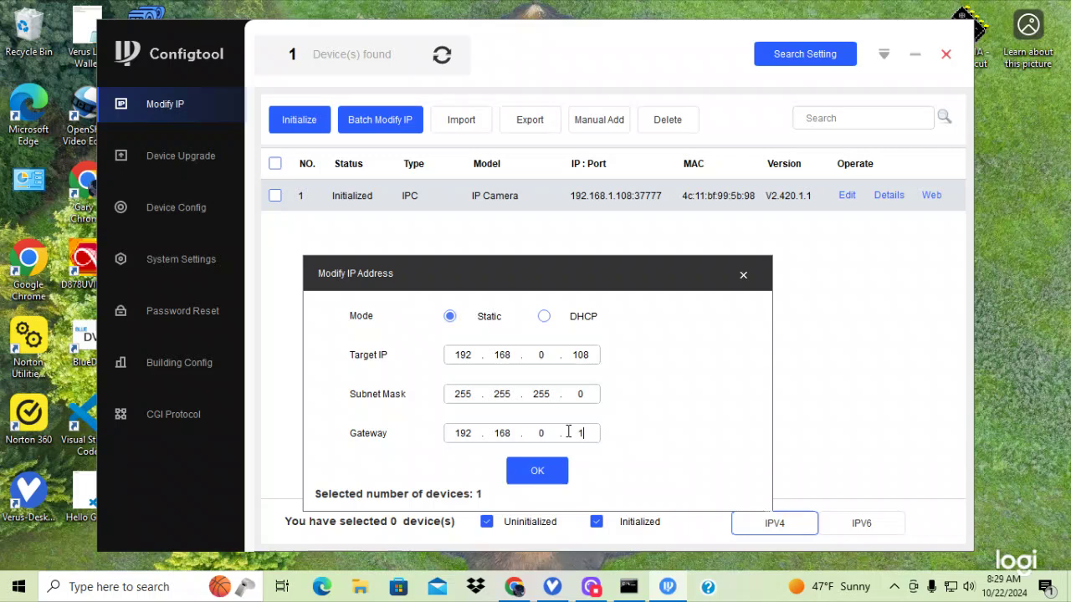
left_click(537, 471)
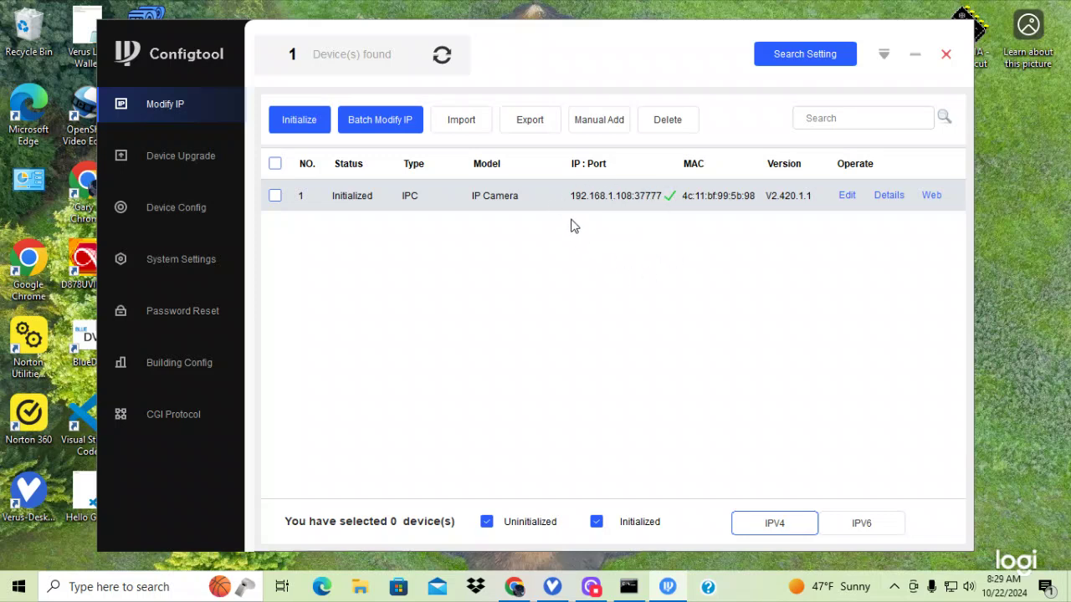
Step: Refresh the list of found devices and dismiss the notice about the search settings
left_click(442, 57)
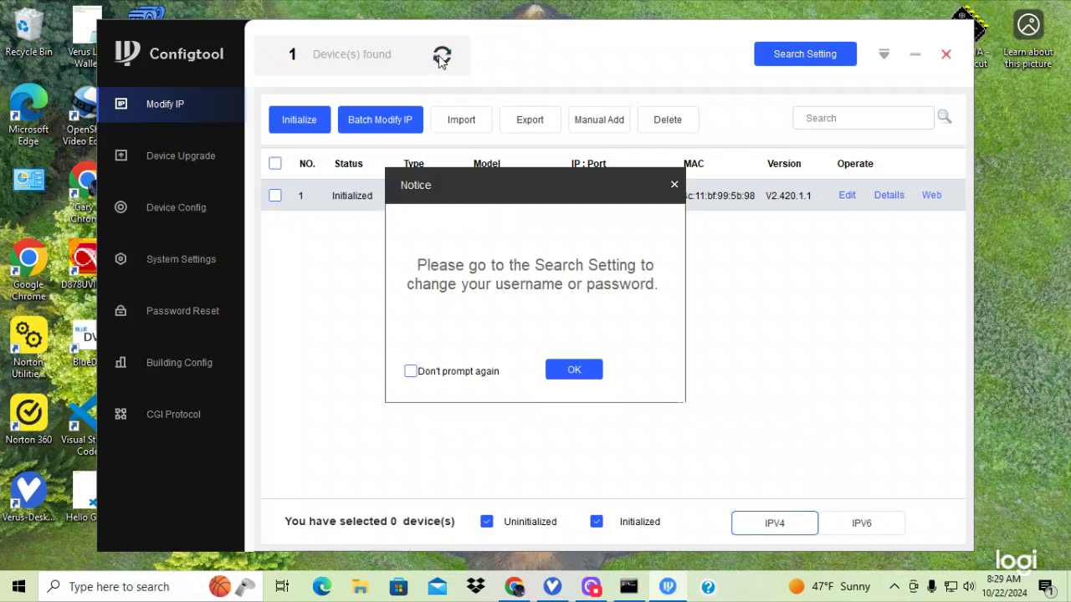
left_click(563, 368)
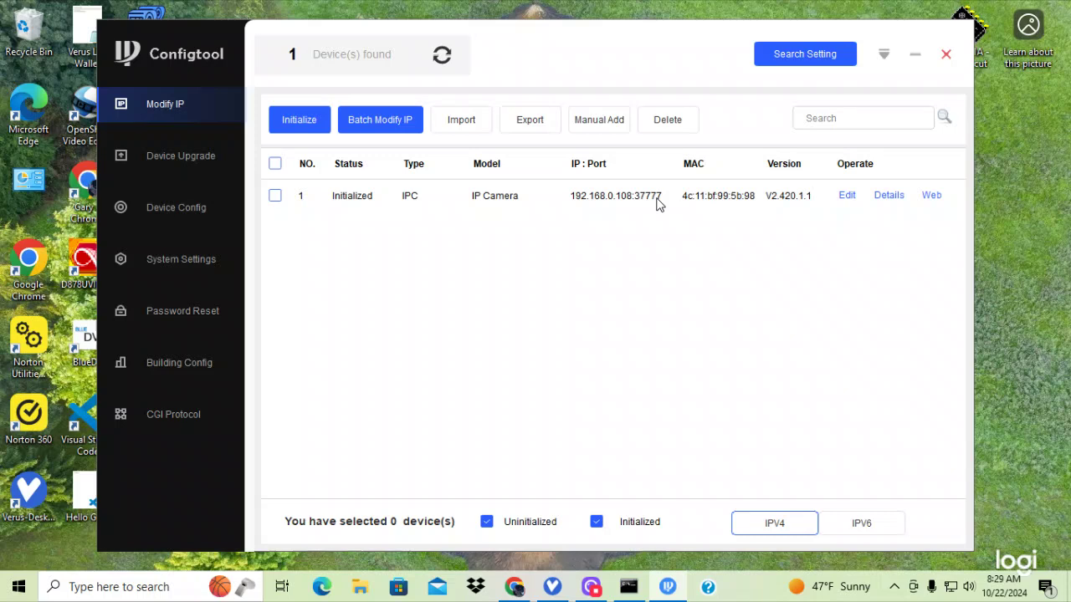
Step: Open the IP Camera's web interface and log in as admin with the account password
left_click(932, 198)
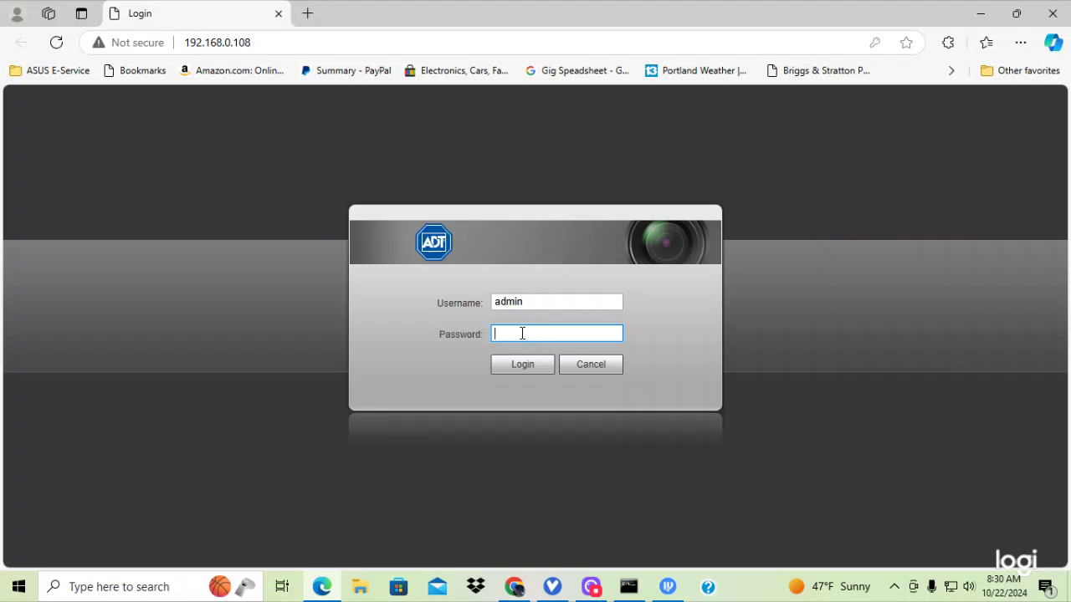
type("a")
left_click(535, 370)
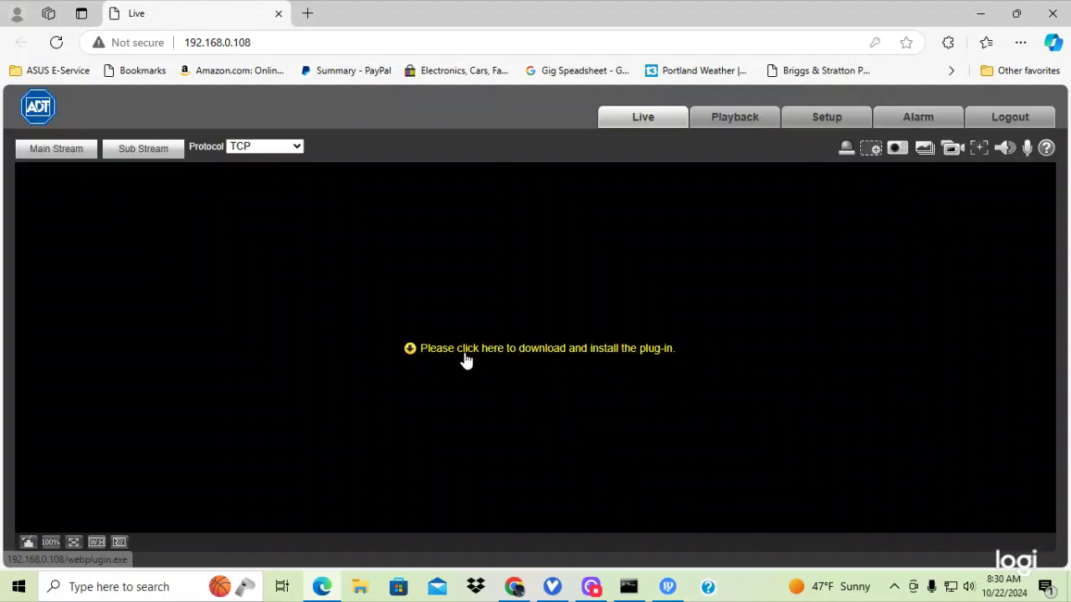
Step: Try the plug-in download link on the camera's Live page, and close the web interface and ConfigTool
left_click(657, 352)
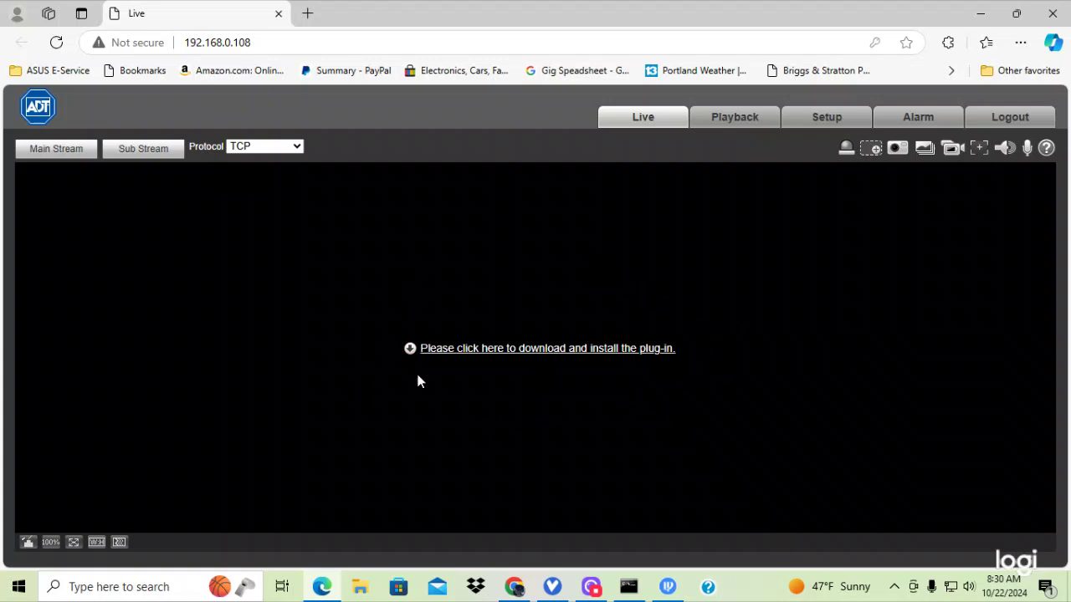
left_click(1049, 19)
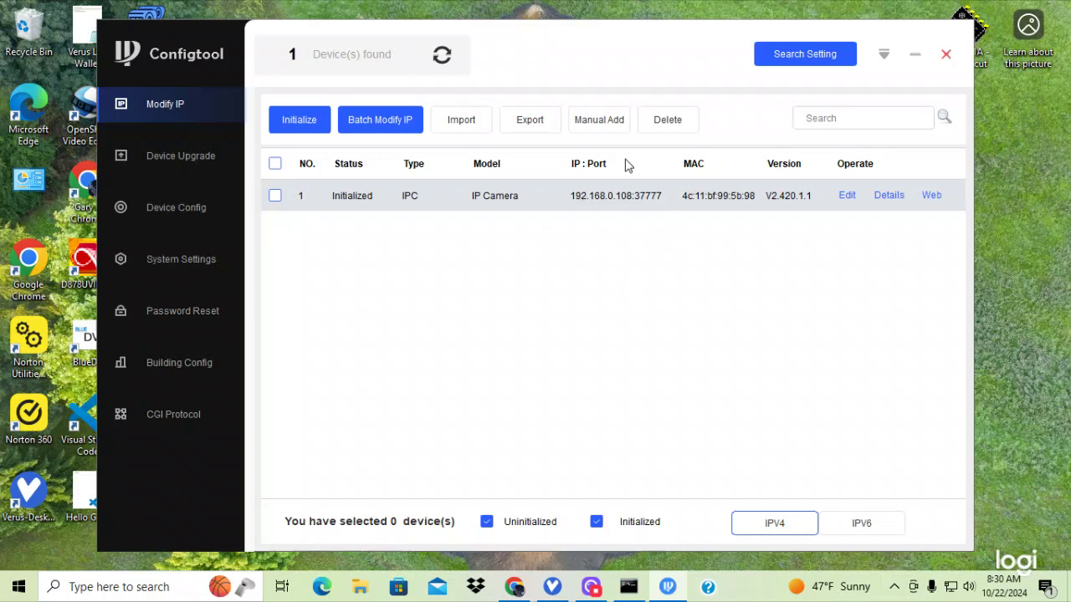
left_click(944, 56)
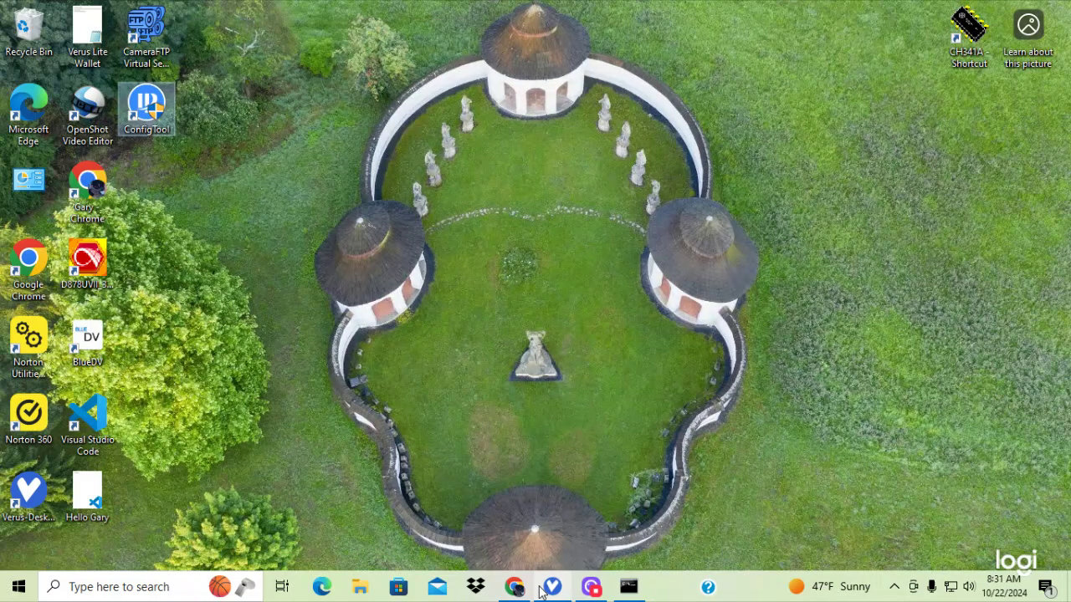
Step: Examine the Windows, iOS and Android software offered on the CameraFTP download page in Chrome
left_click(514, 586)
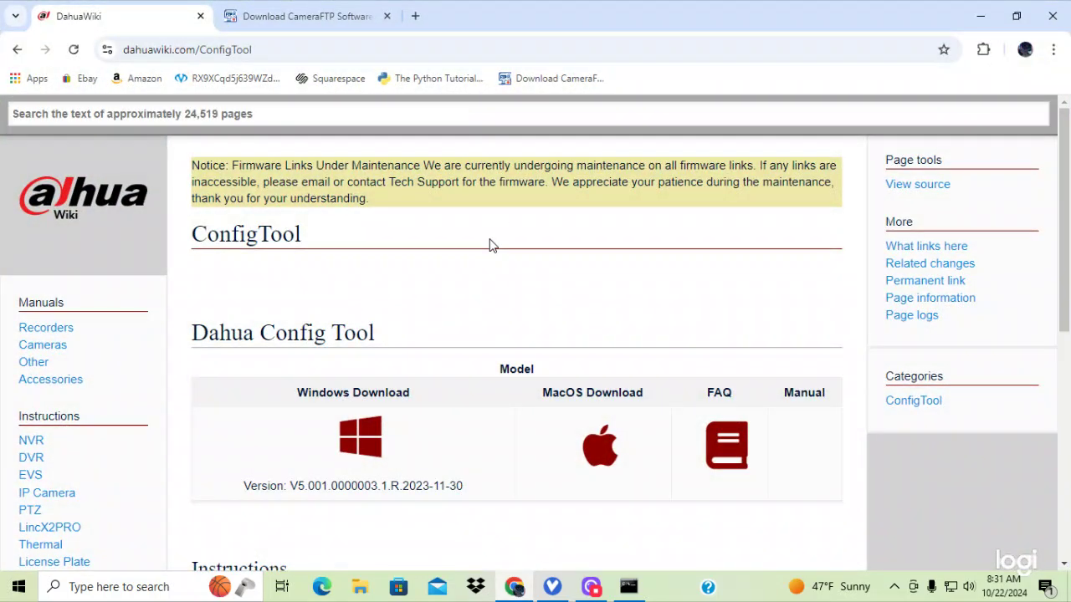
left_click(306, 17)
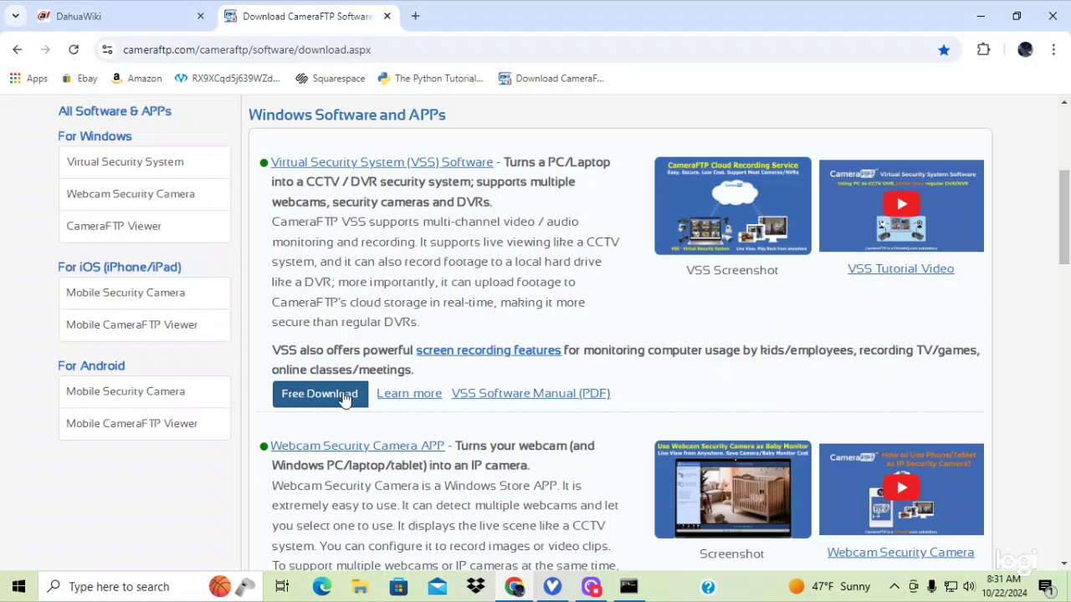
scroll(435, 316, "down", 1)
scroll(435, 316, "down", 2)
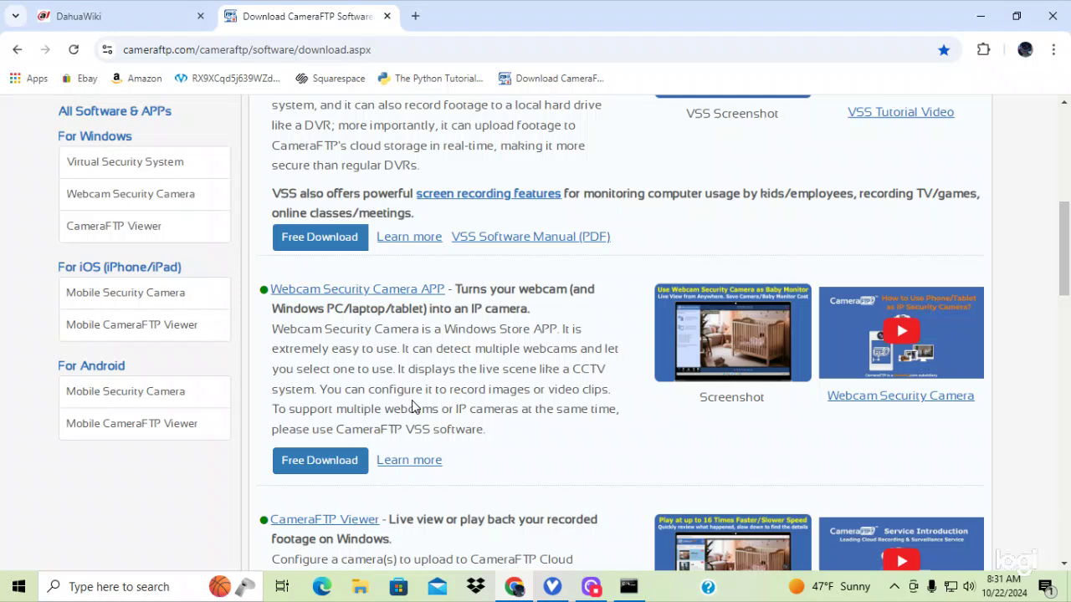
scroll(432, 348, "down", 4)
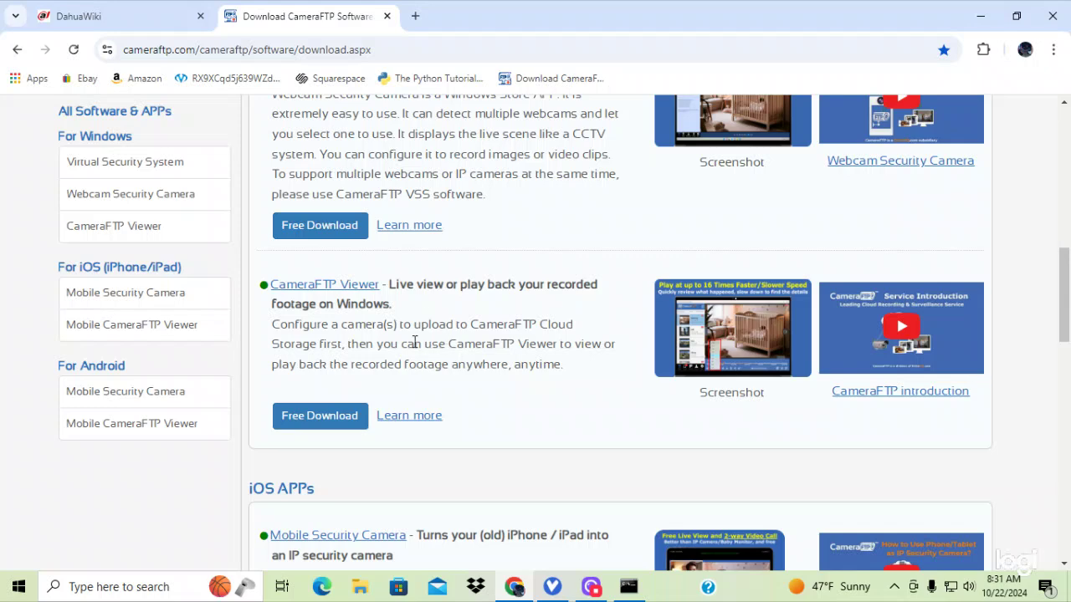
scroll(416, 369, "down", 2)
scroll(406, 393, "down", 1)
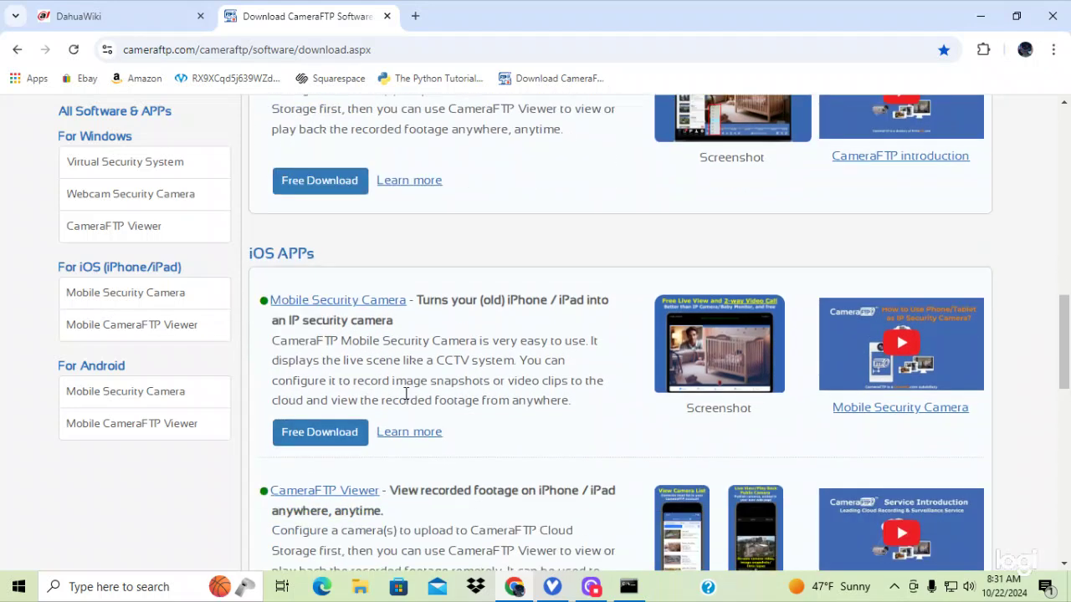
scroll(489, 402, "down", 2)
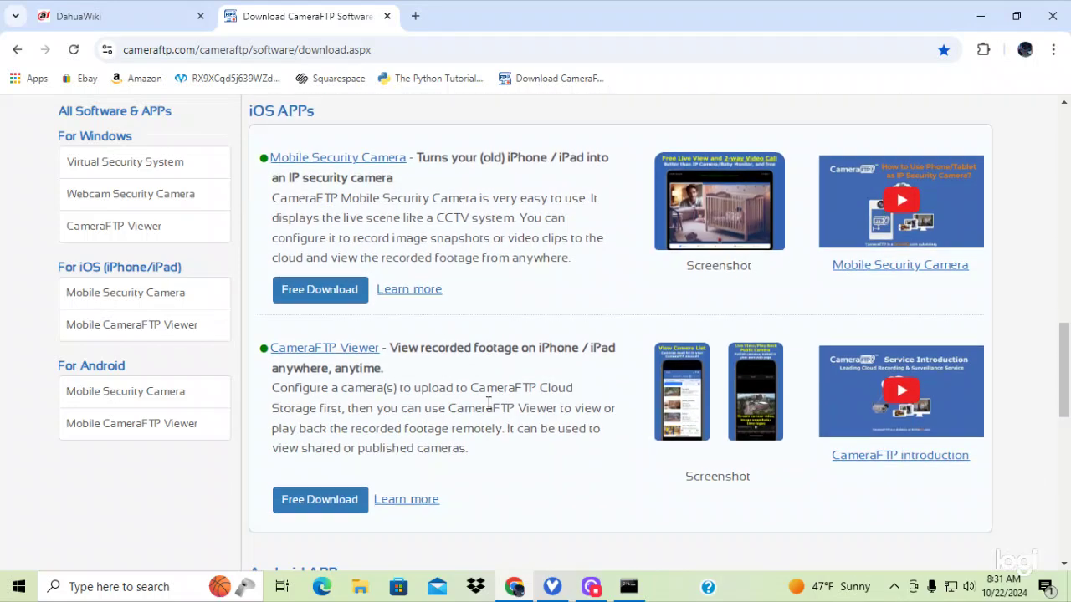
scroll(489, 403, "down", 3)
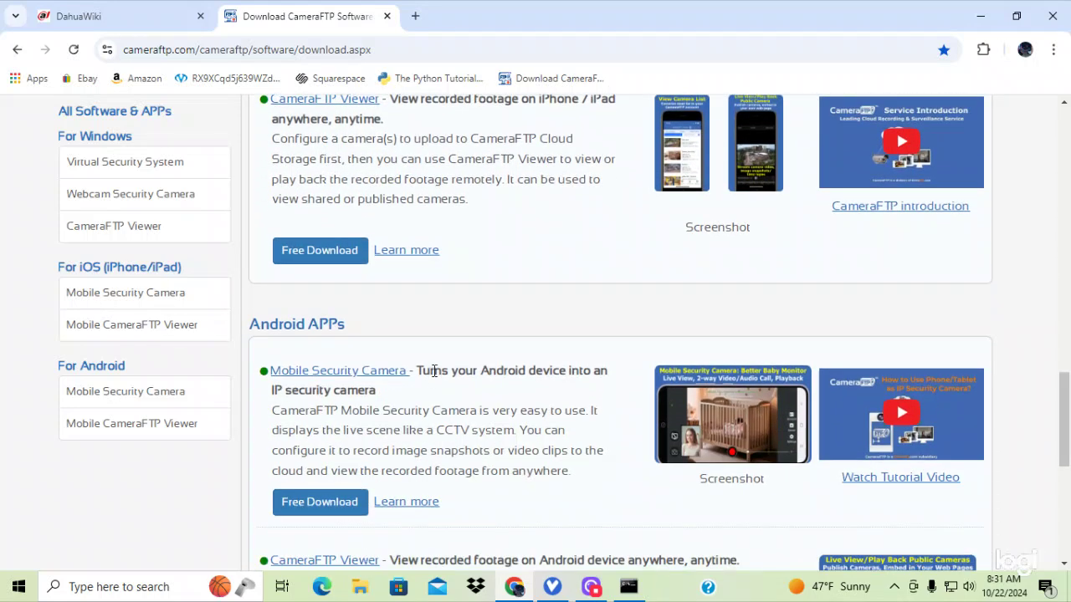
scroll(434, 371, "down", 3)
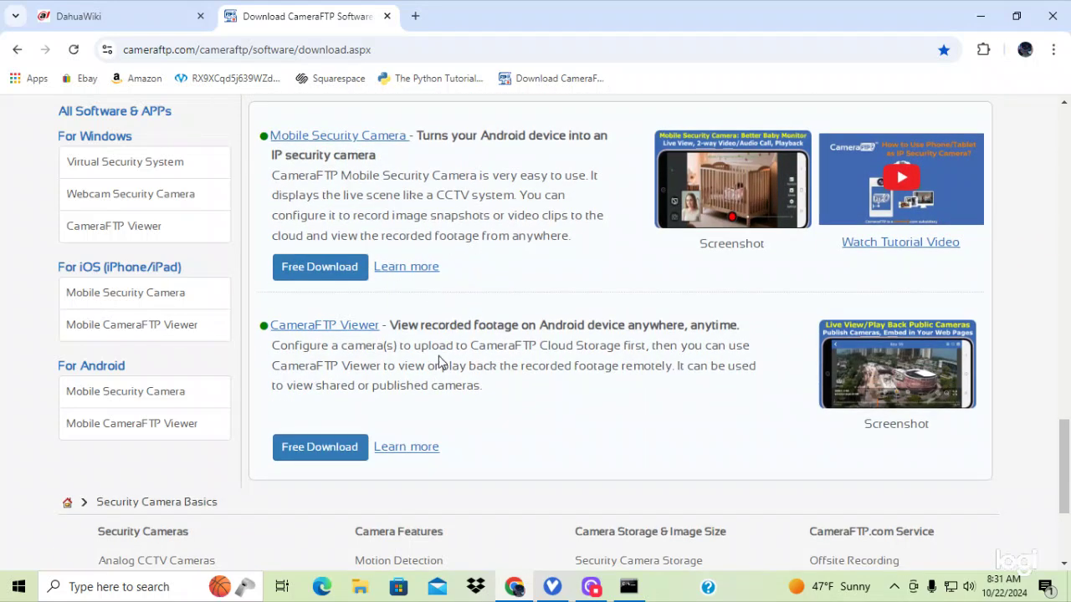
Step: Review the Virtual Security System (VSS) software entry for Windows on the CameraFTP download page, and minimize the browser
scroll(491, 360, "up", 7)
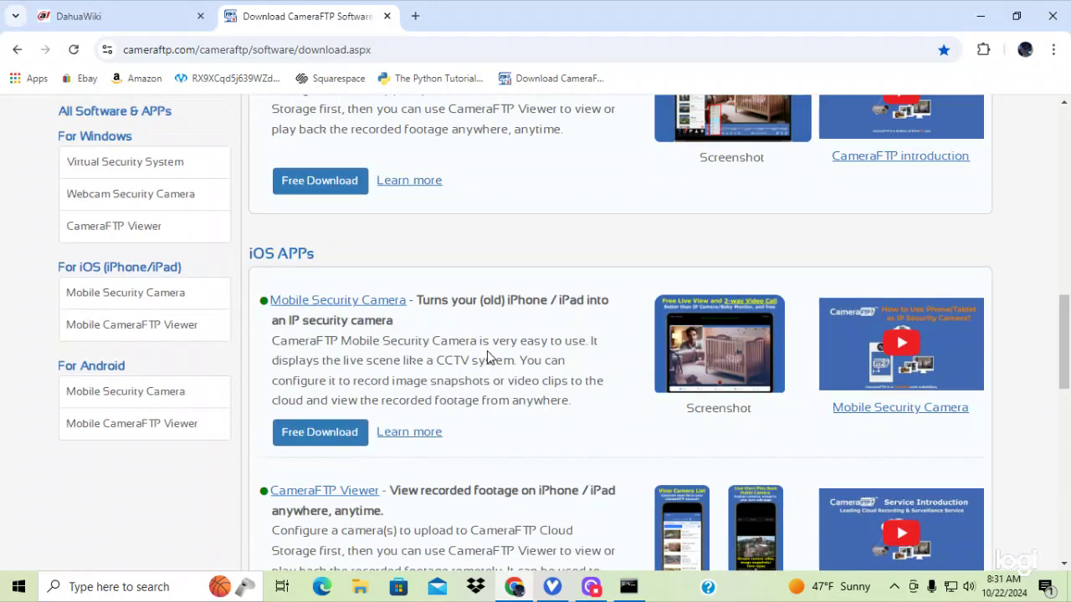
scroll(489, 358, "up", 10)
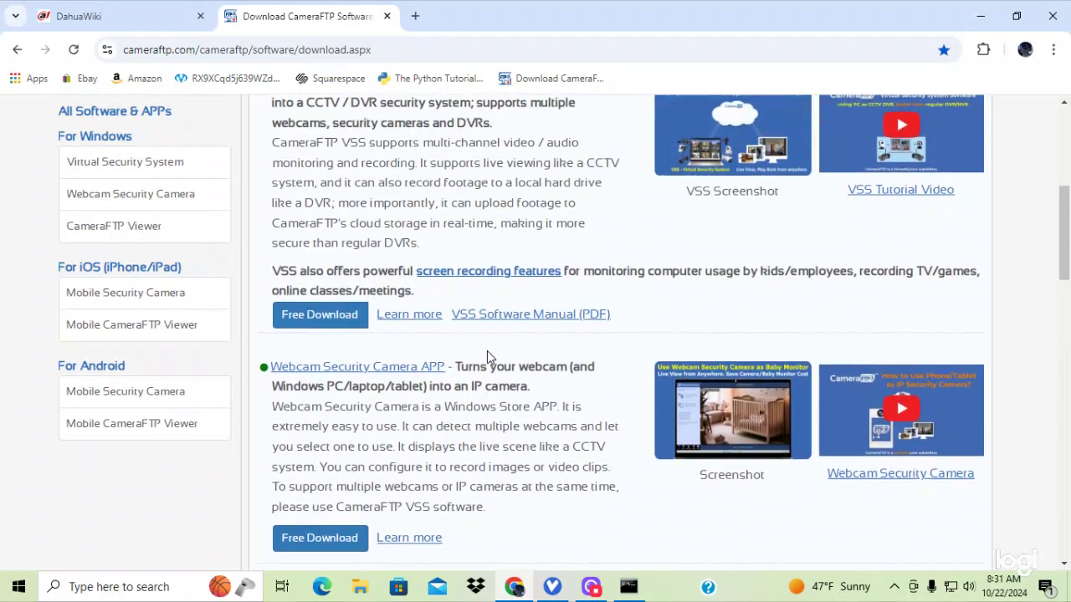
scroll(395, 418, "down", 1)
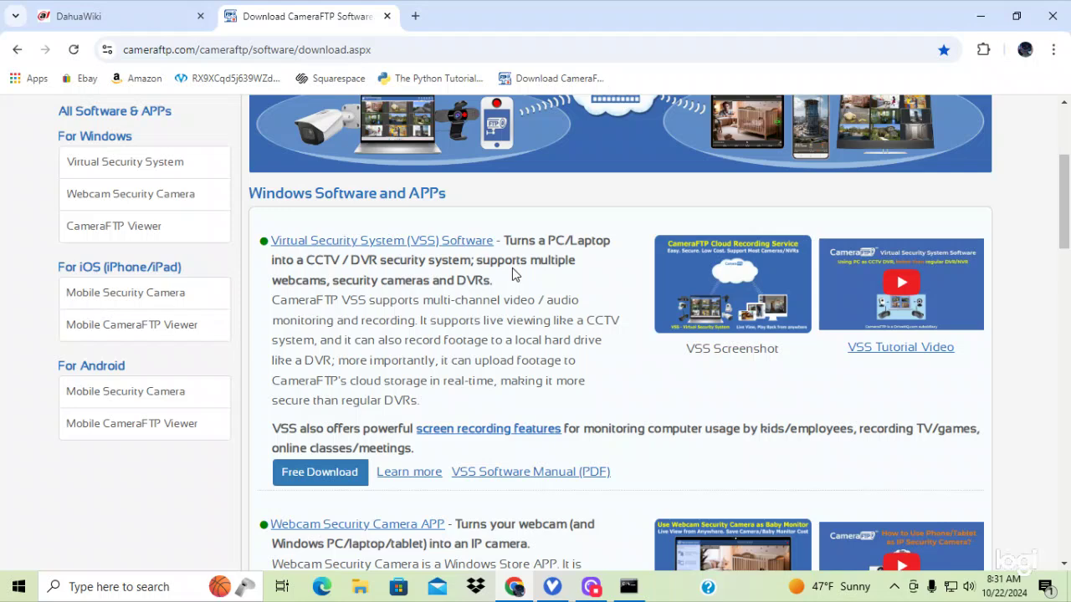
left_click(976, 22)
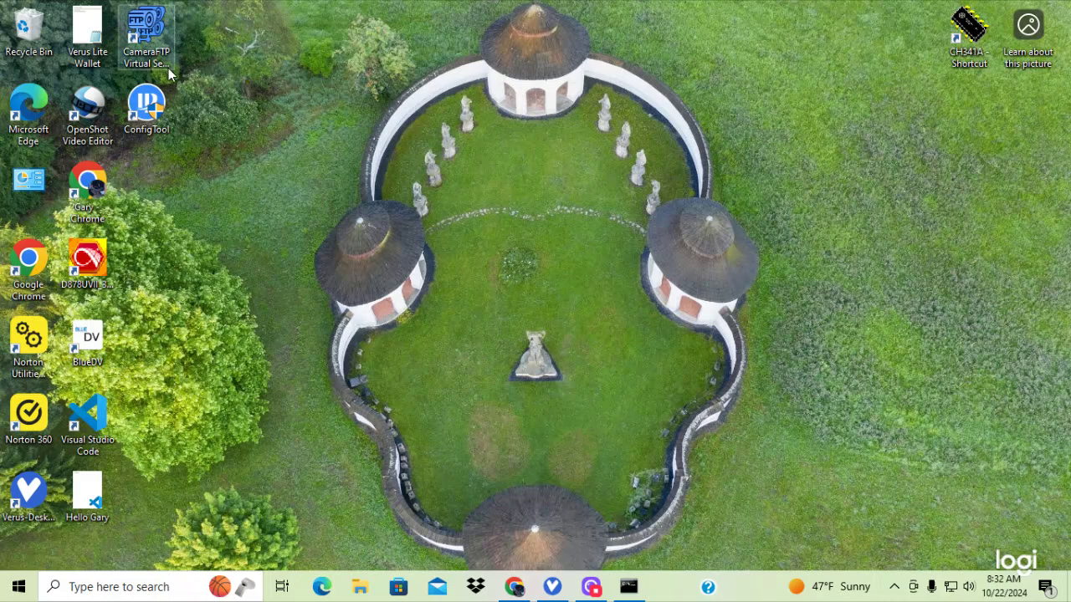
Step: Open CameraFTP Virtual Security System from the desktop and scan the local network for an IP camera to add
double_click(144, 33)
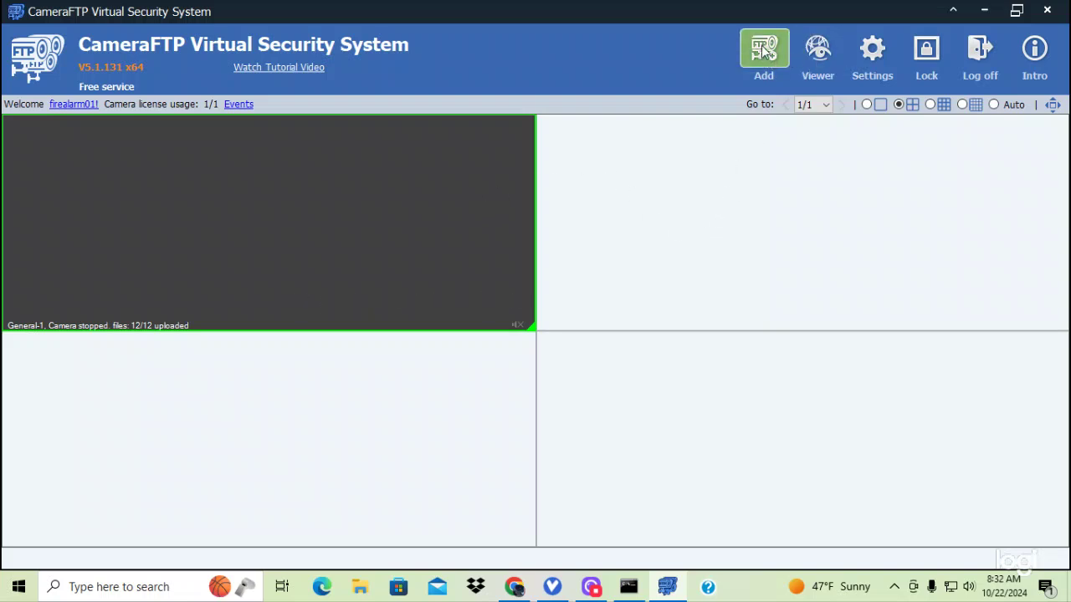
left_click(761, 45)
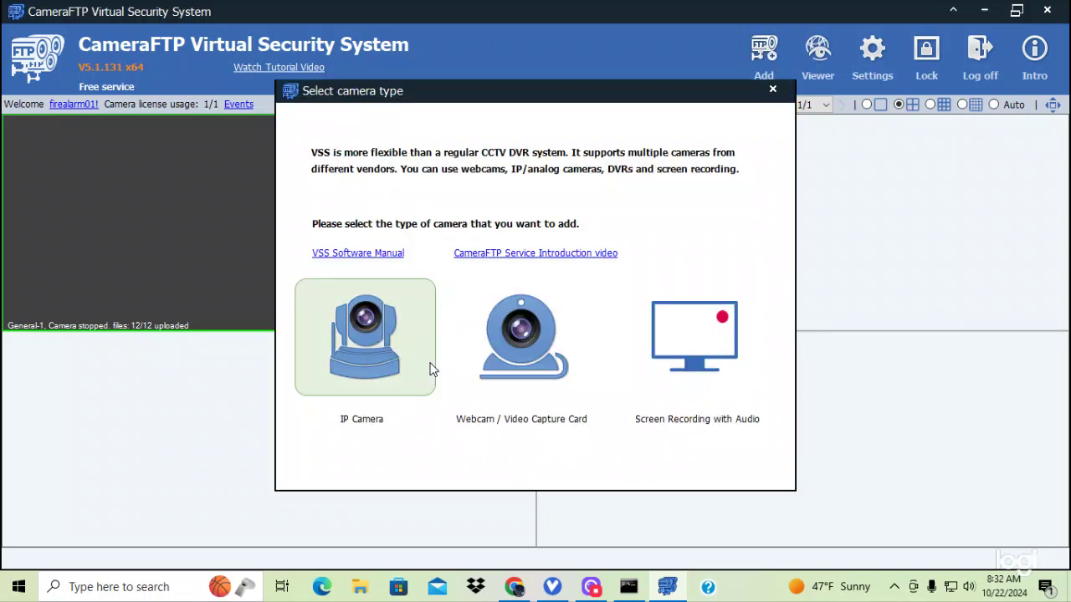
left_click(352, 363)
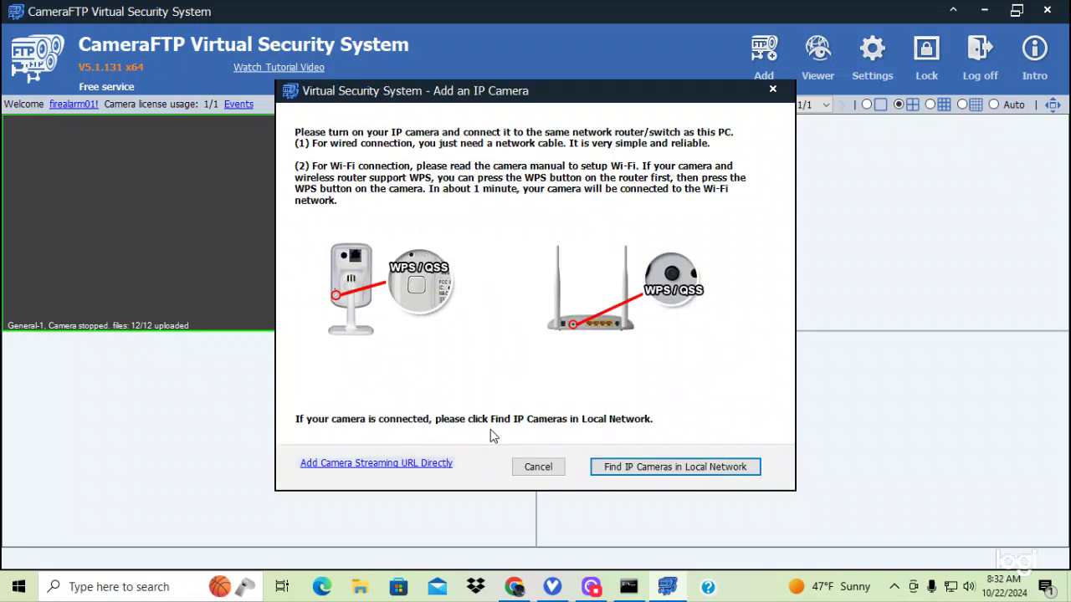
left_click(681, 473)
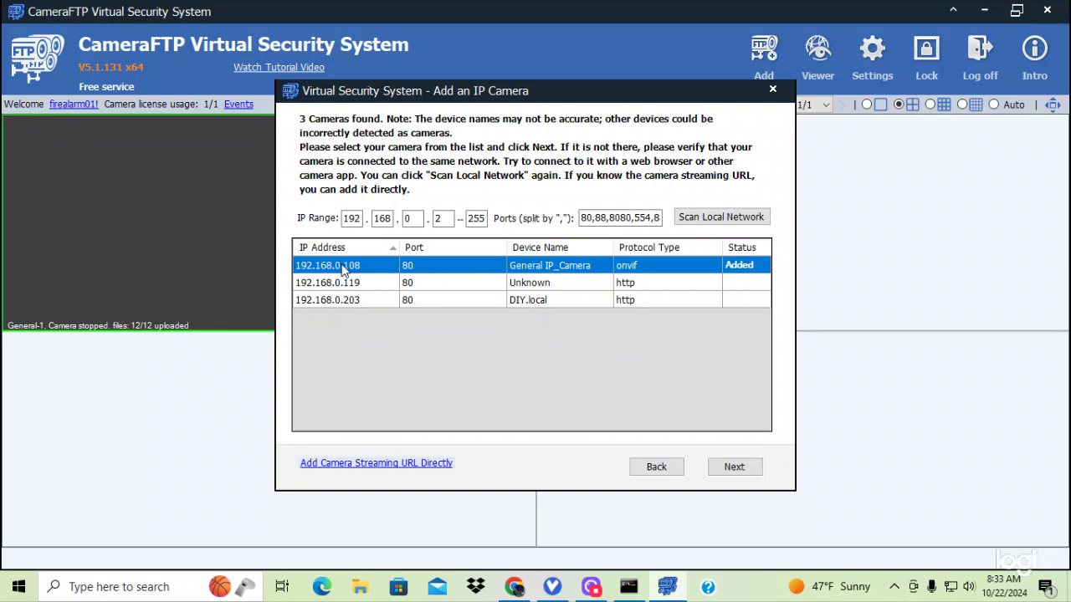
Step: Choose the General IP_Camera at 192.168.0.108 from the found devices and agree to add it again
left_click(437, 291)
left_click(436, 301)
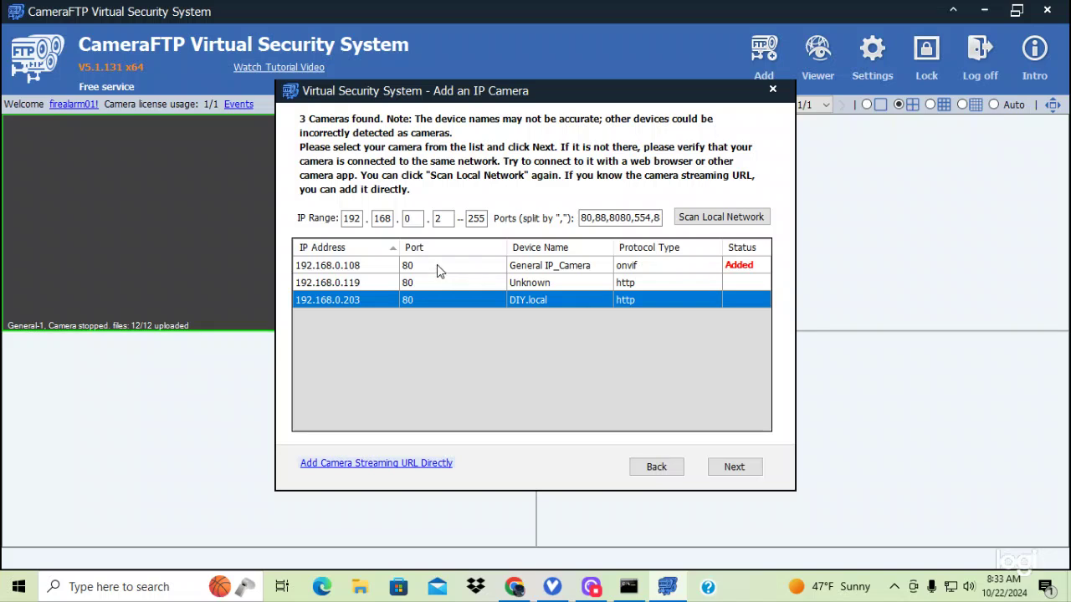
left_click(436, 265)
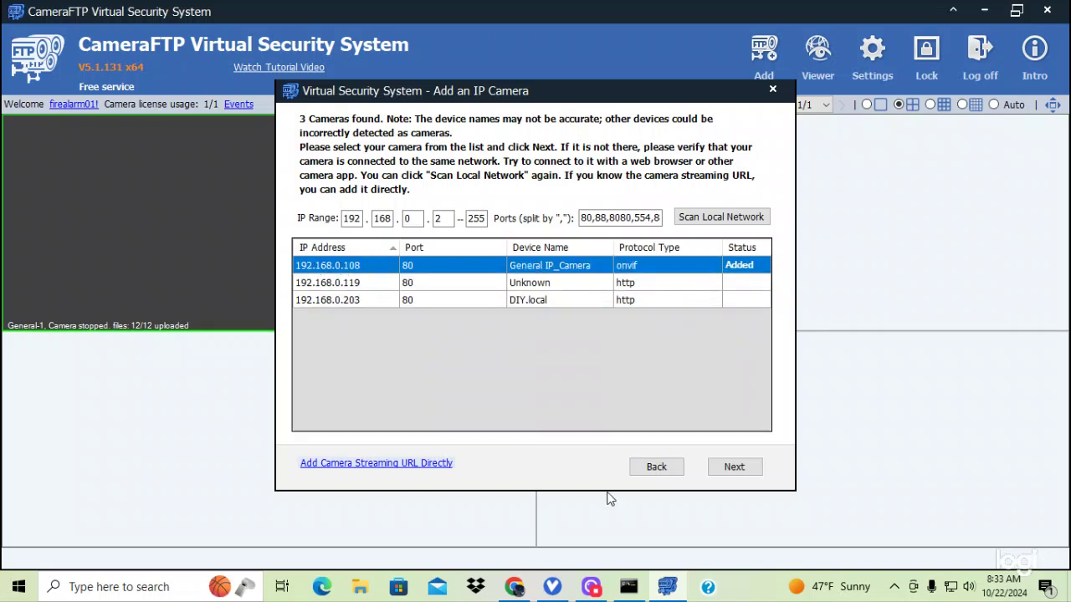
left_click(721, 467)
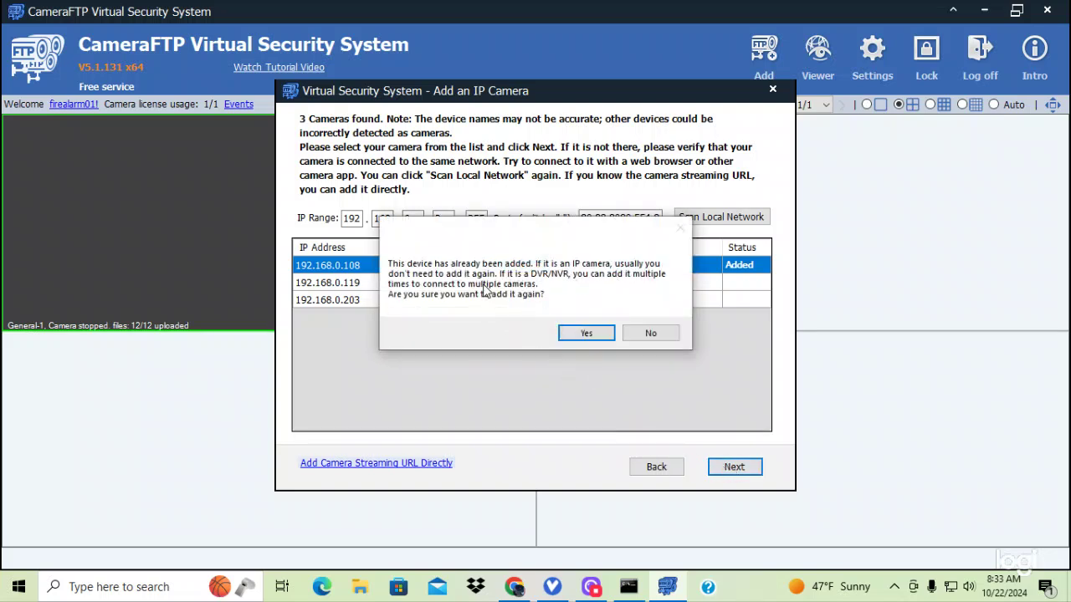
left_click(578, 333)
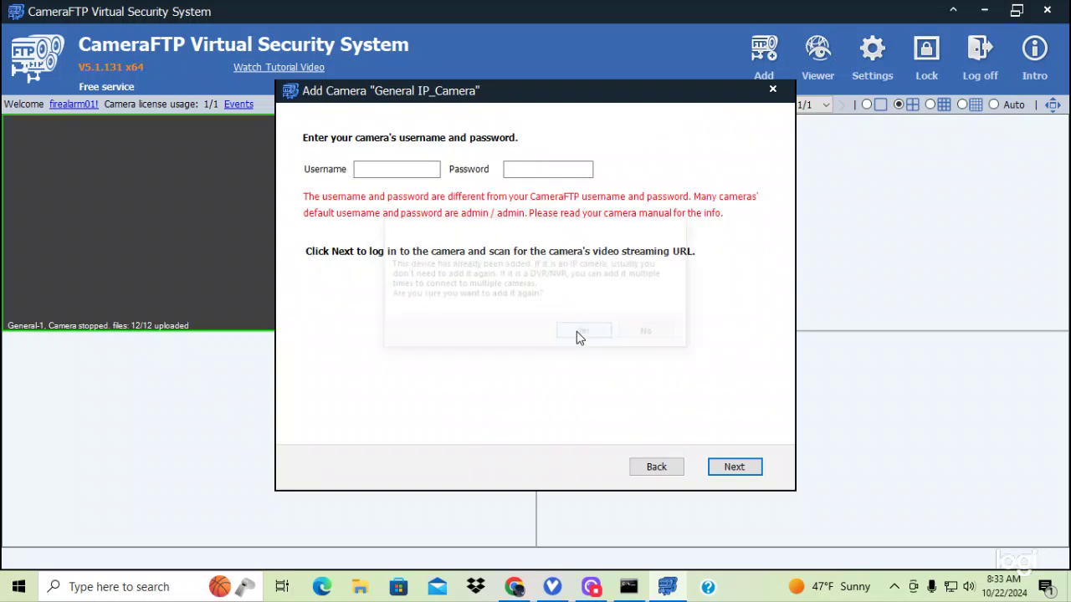
Step: Log in to the camera as admin with its password, try to add its 1920x1080 stream, and close the add-camera dialogs
left_click(377, 169)
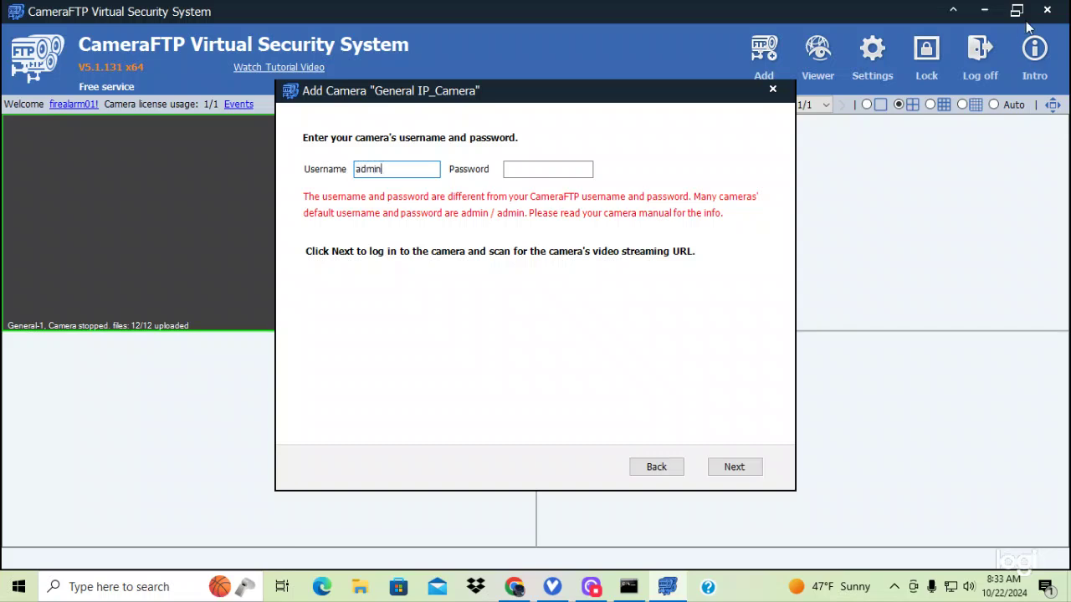
left_click(547, 170)
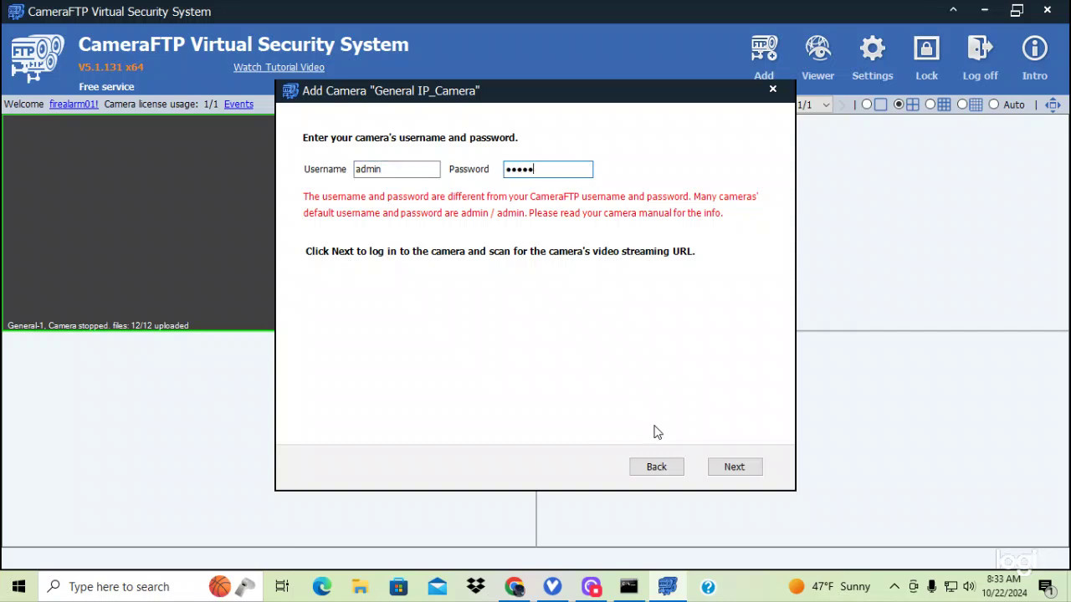
left_click(734, 468)
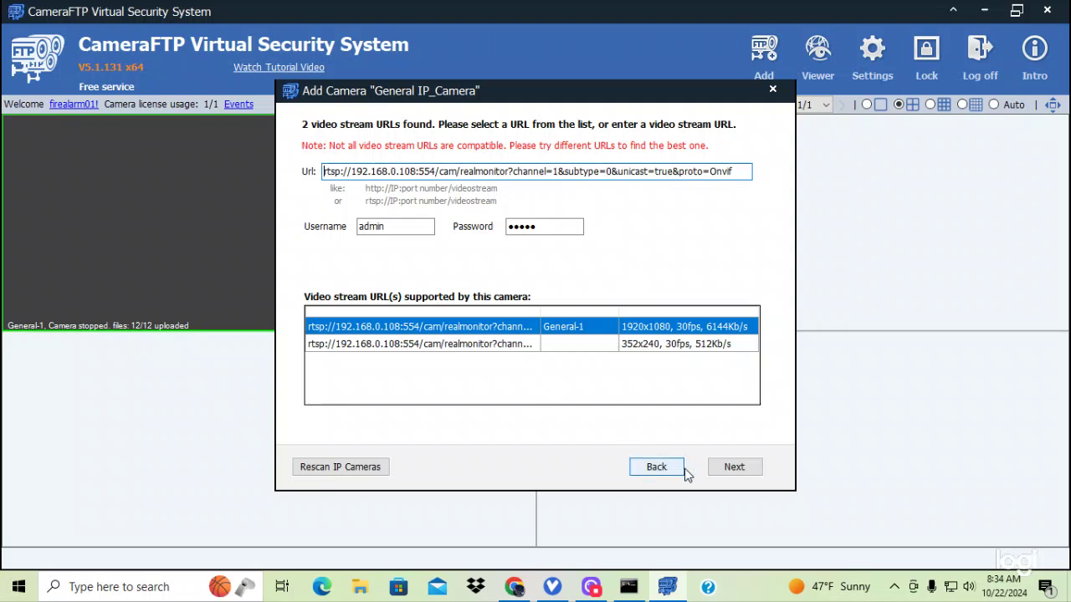
left_click(720, 474)
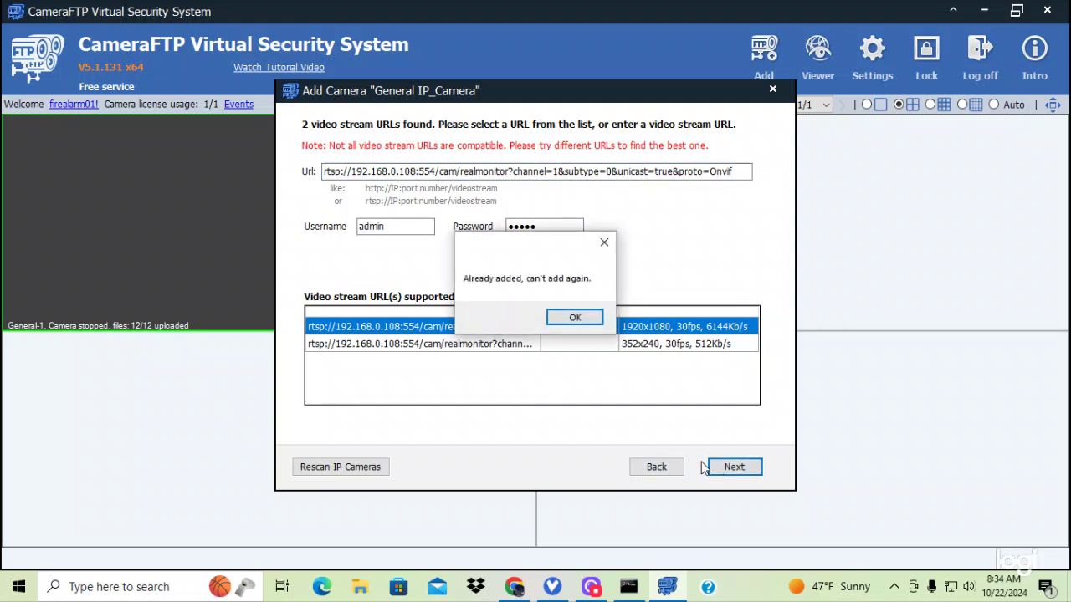
left_click(574, 318)
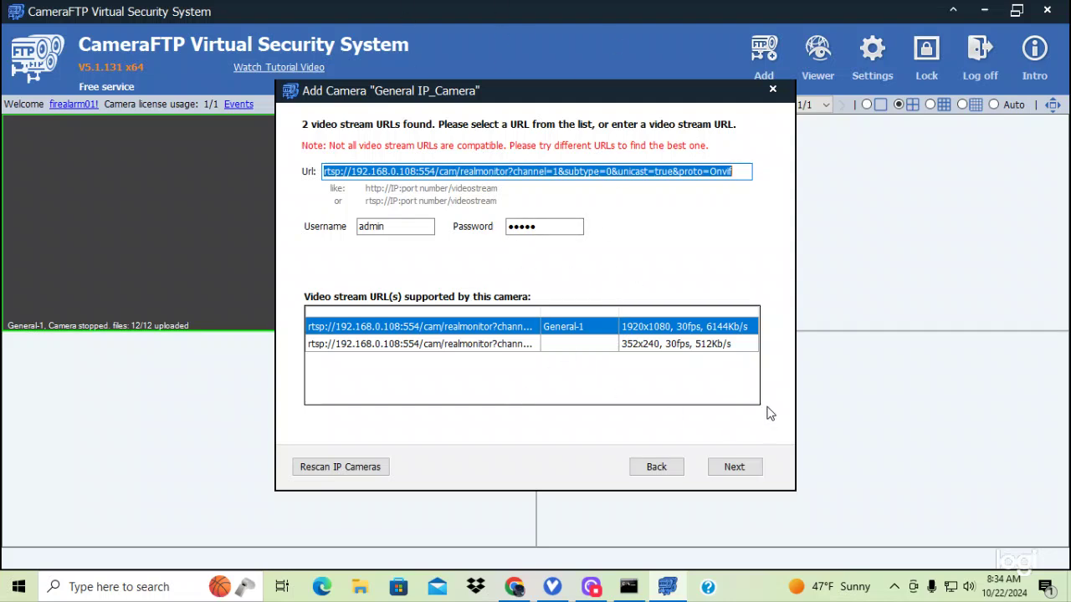
left_click(772, 88)
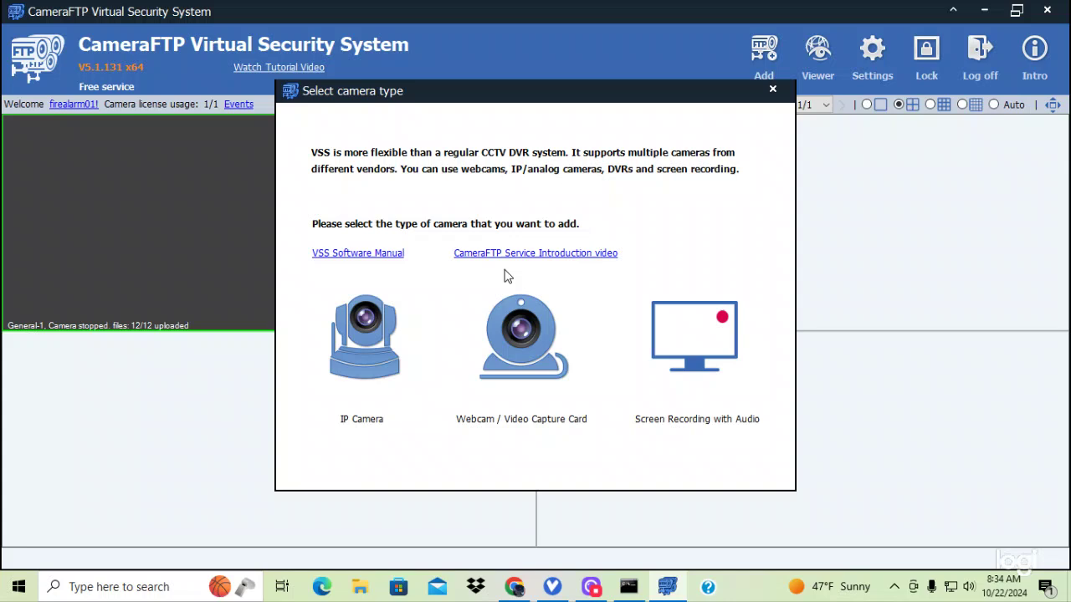
left_click(772, 89)
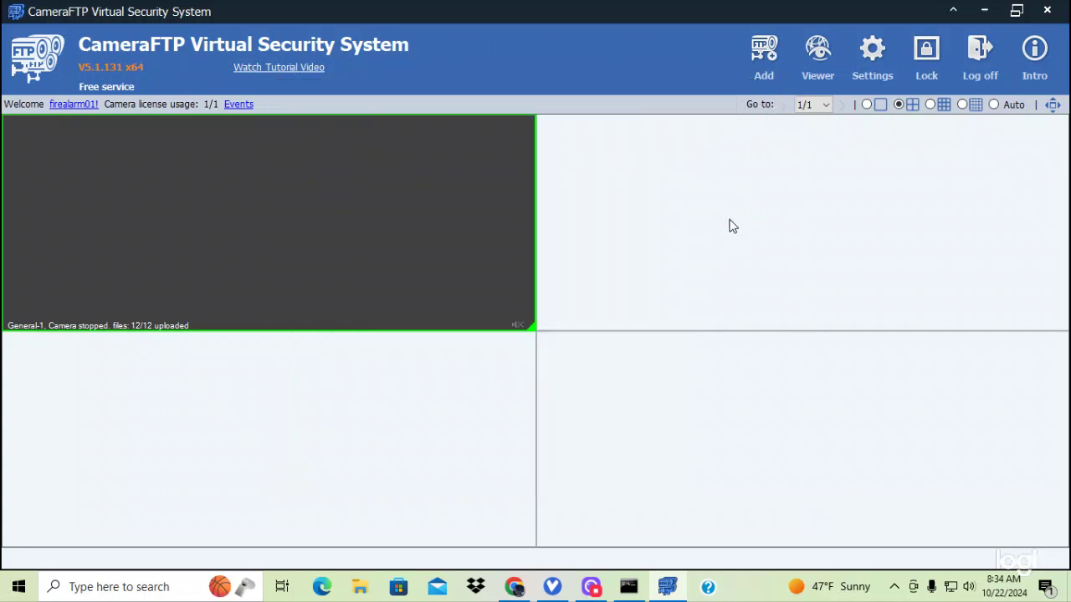
Step: Start the General-1 camera and take a photo from its live video, closing the folder of saved grabs
mouse_move(367, 275)
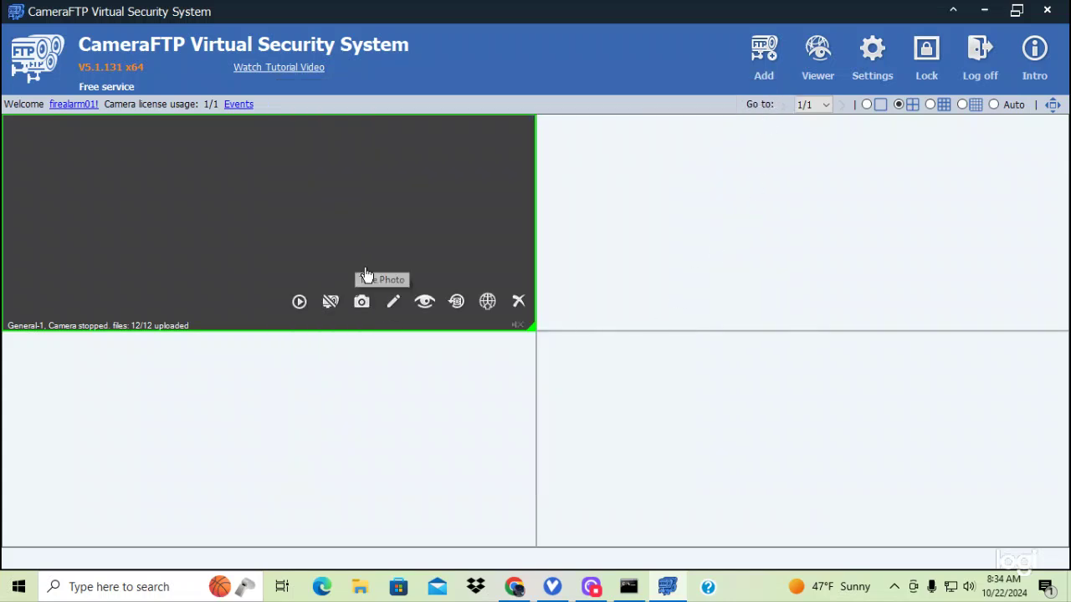
left_click(299, 303)
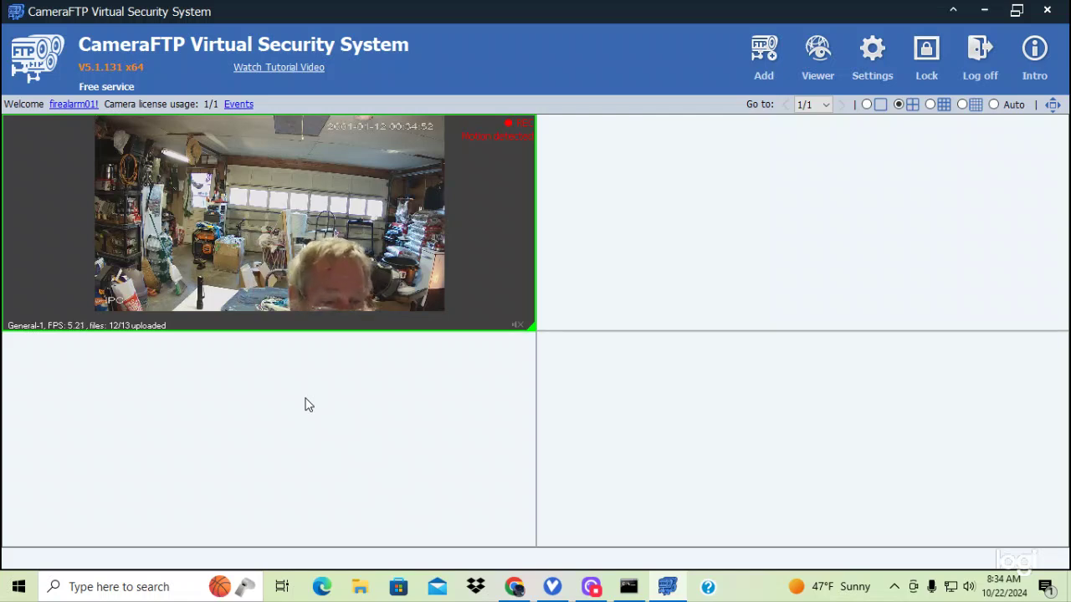
mouse_move(323, 325)
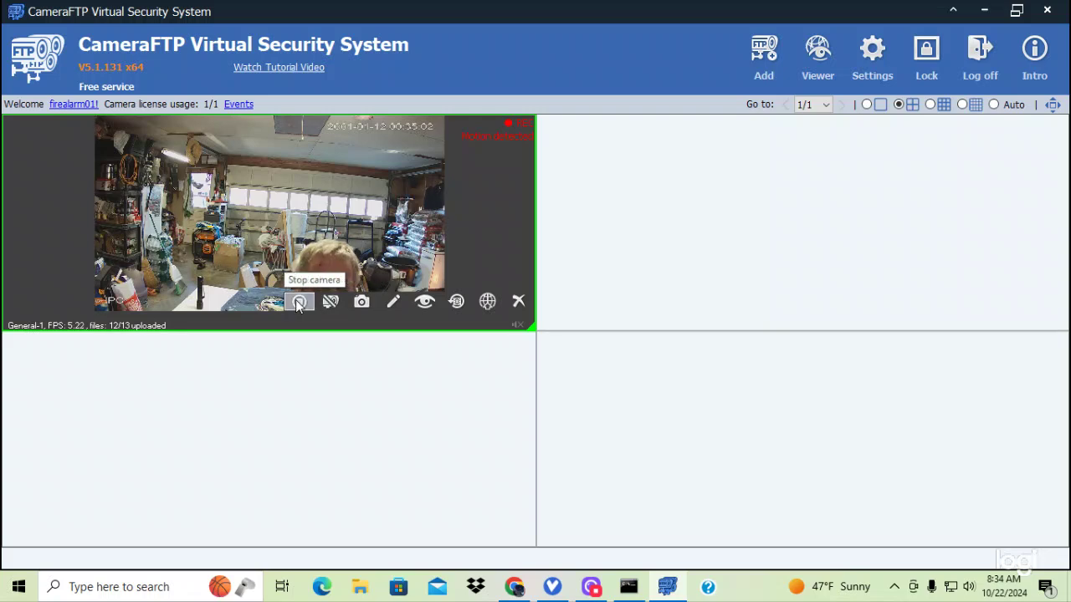
left_click(362, 302)
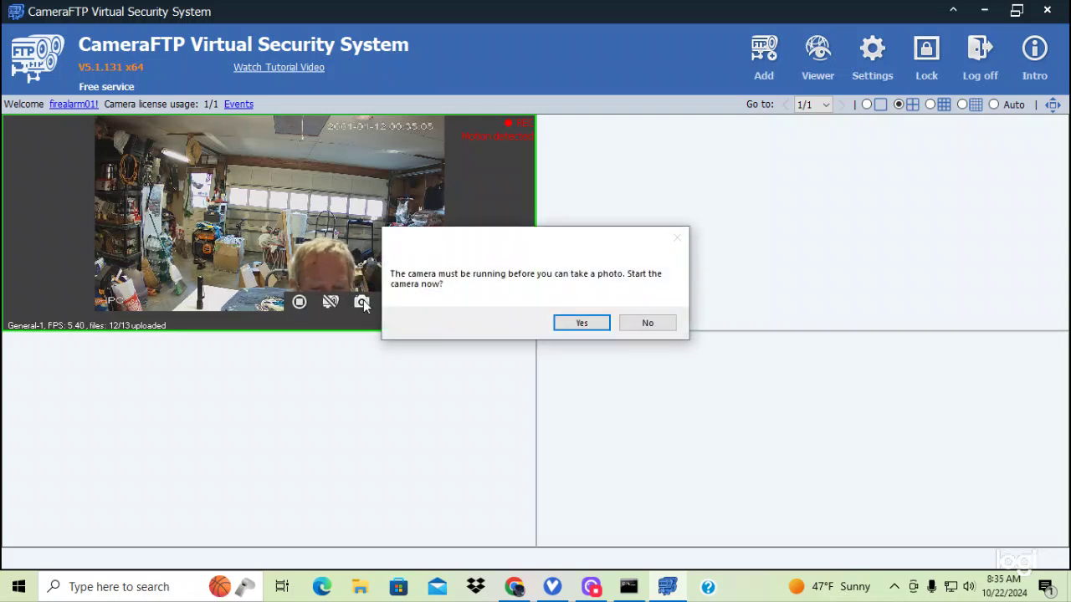
left_click(576, 324)
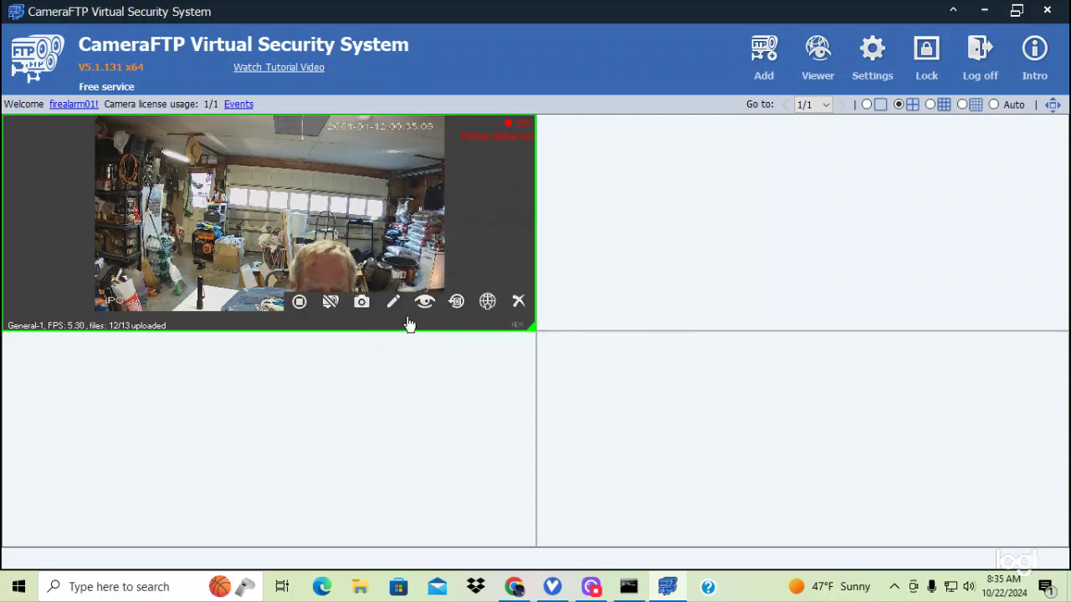
left_click(365, 301)
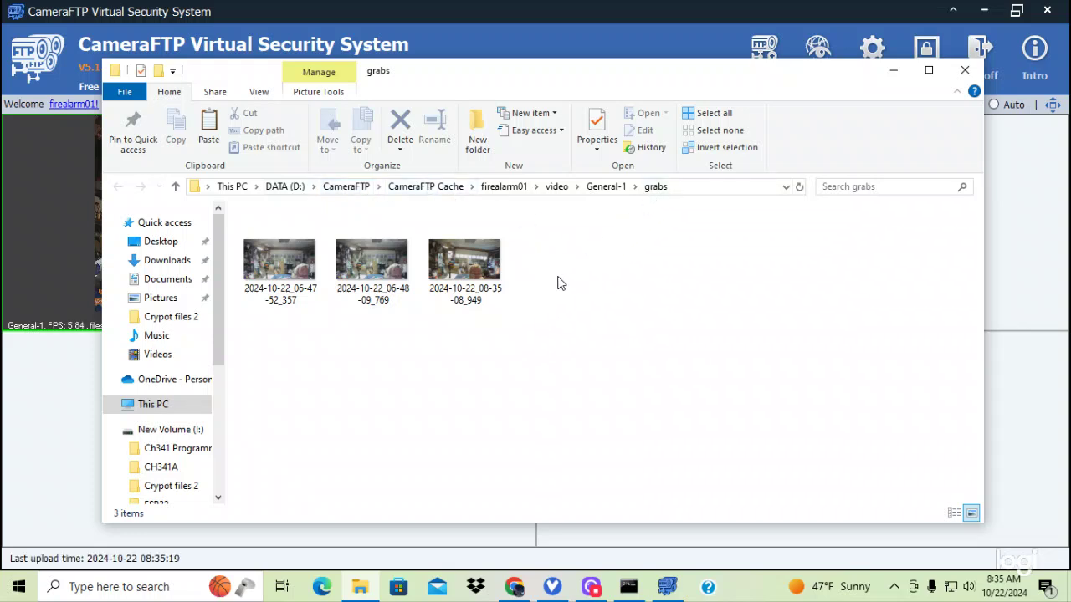
left_click(964, 70)
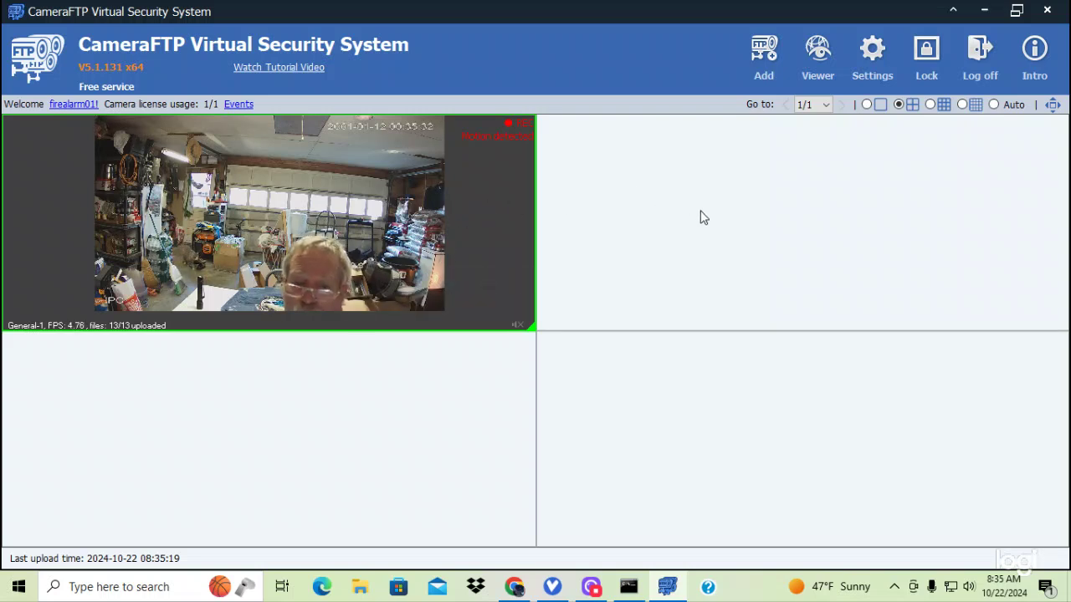
Step: Play back the General-1 footage stored on the local drive from the 06:42 clip, and close the footage viewer
mouse_move(423, 301)
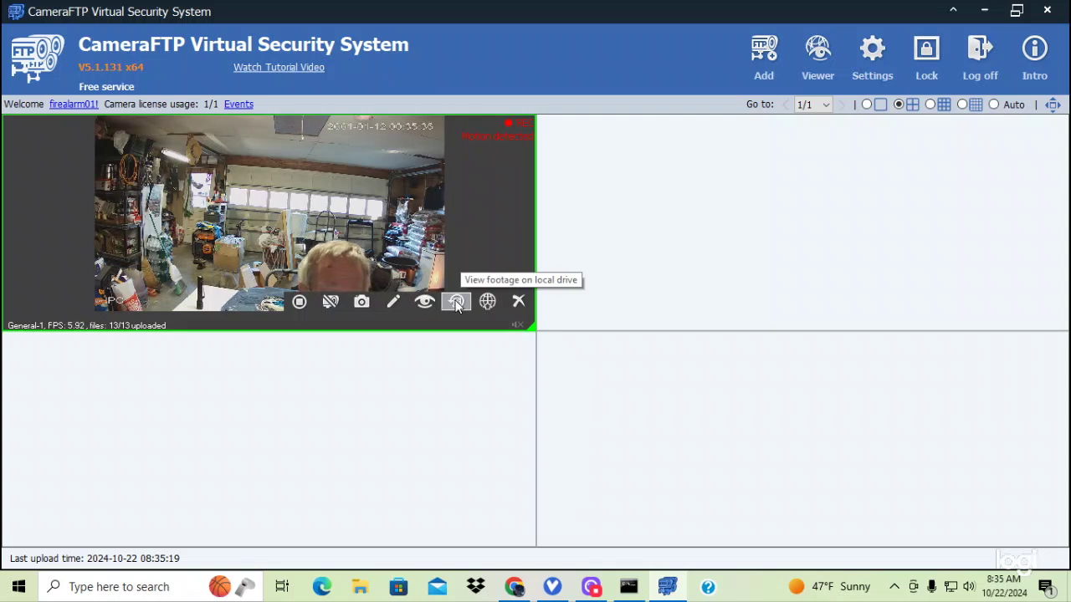
left_click(454, 302)
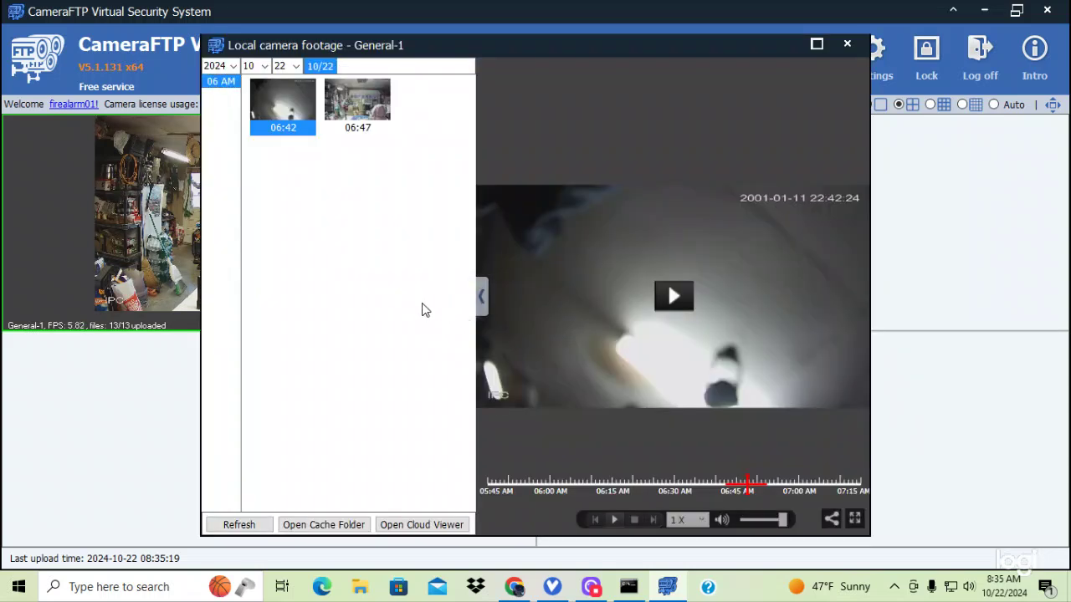
double_click(281, 110)
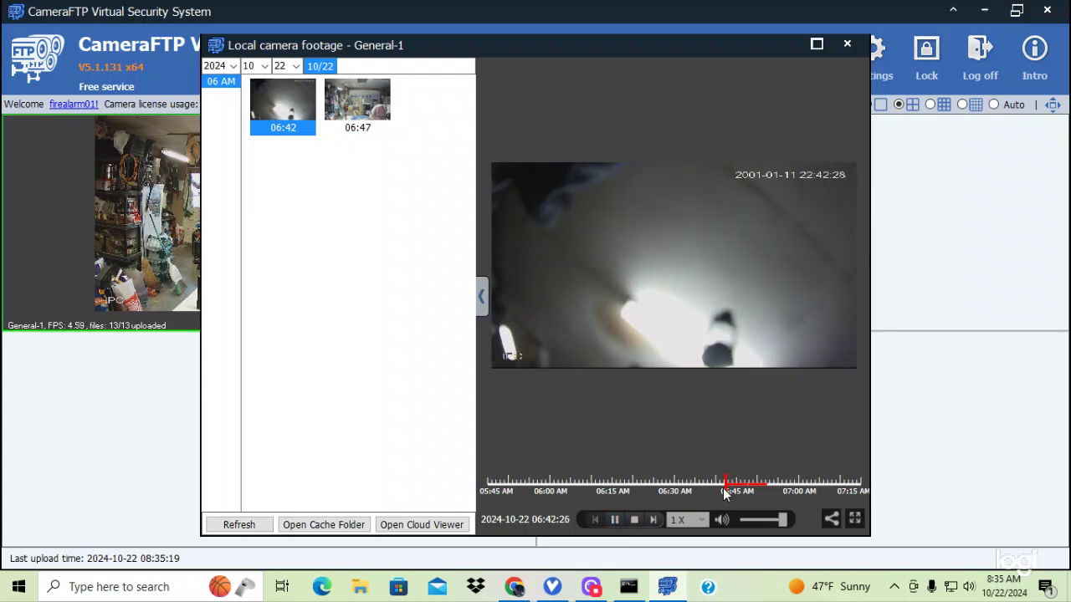
left_click(731, 489)
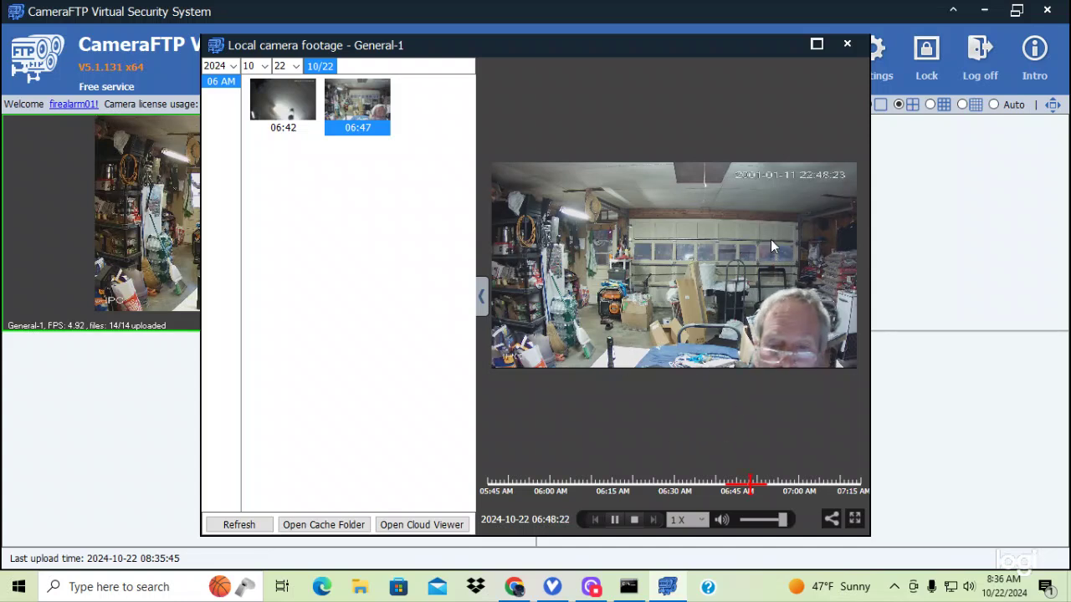
left_click(846, 45)
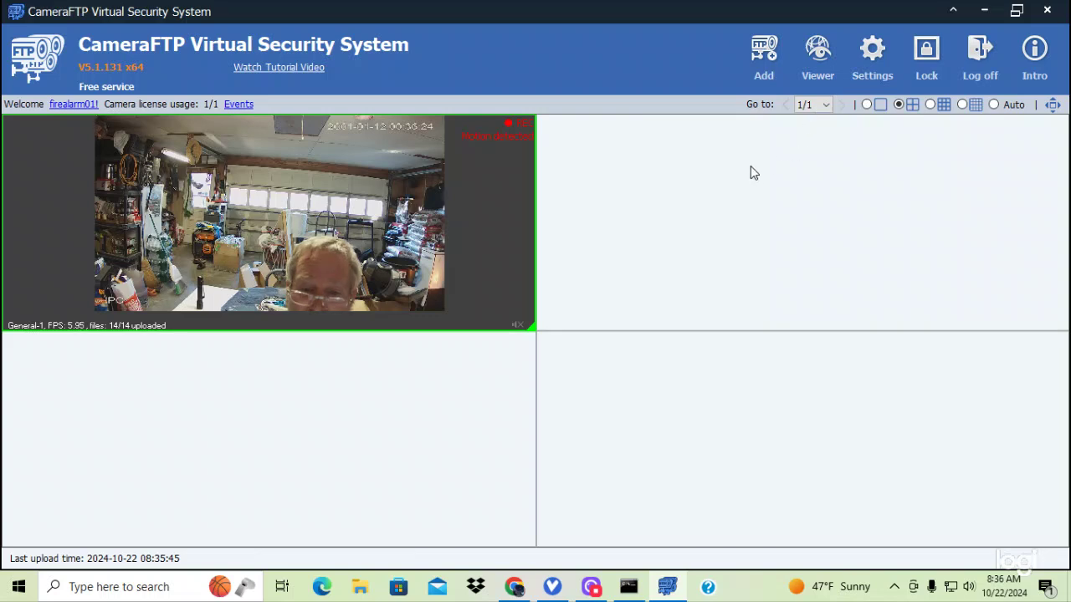
mouse_move(461, 179)
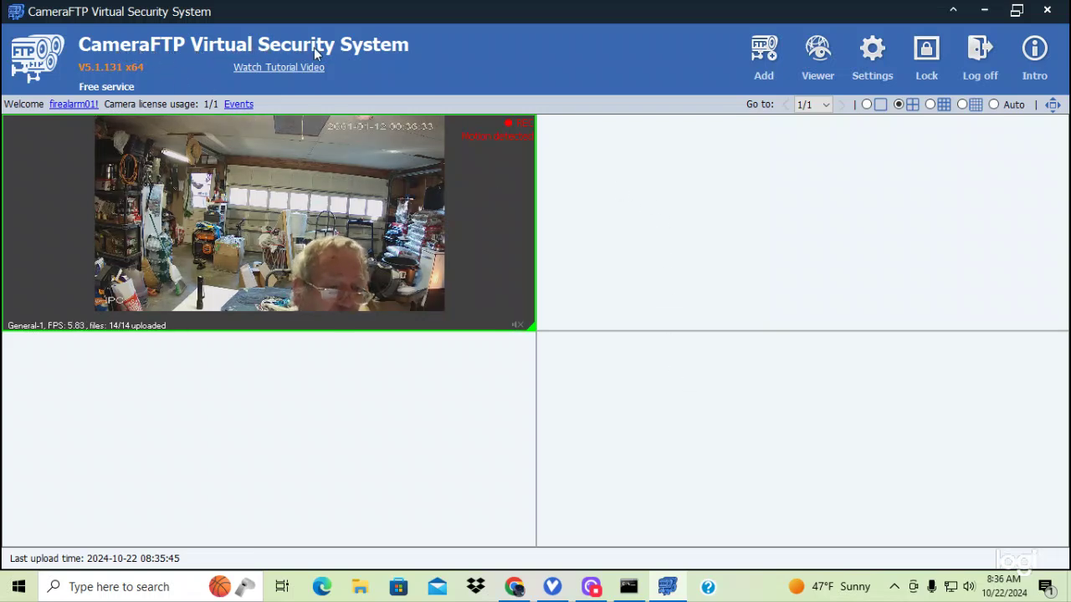
mouse_move(334, 188)
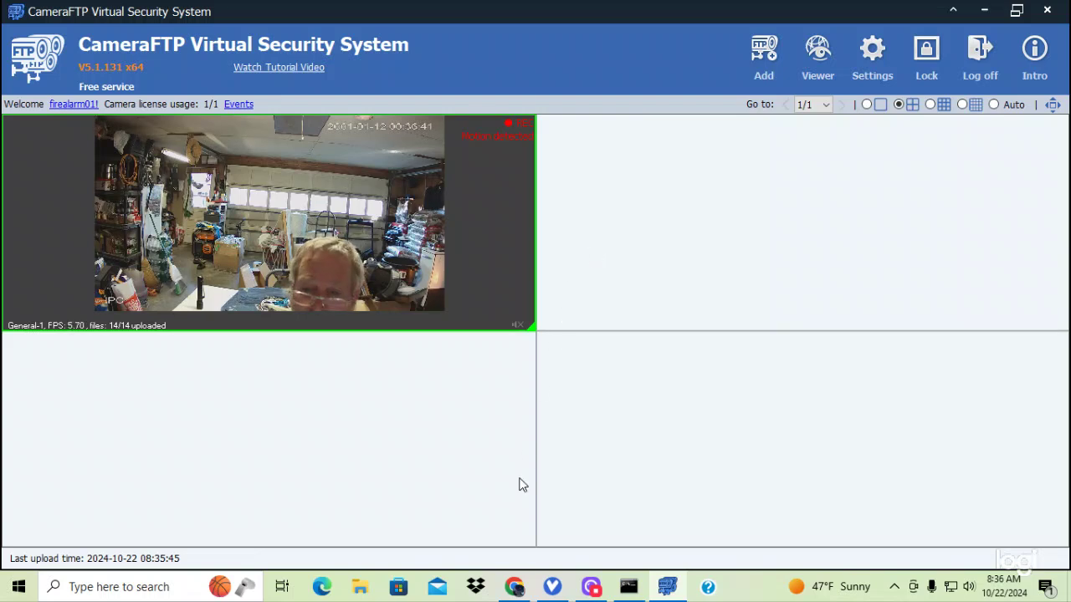
left_click(591, 587)
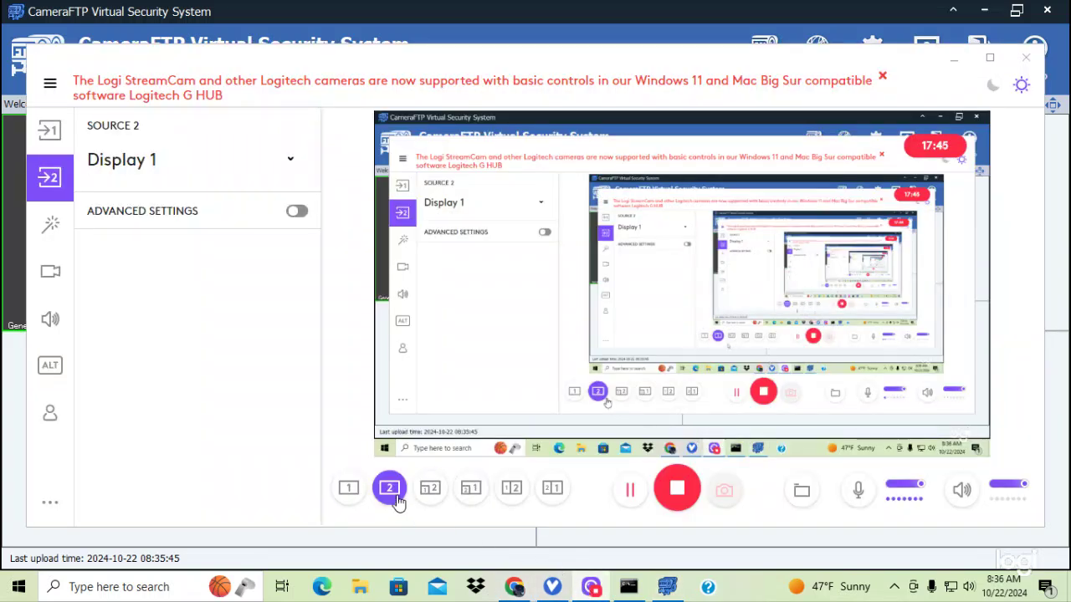
left_click(351, 492)
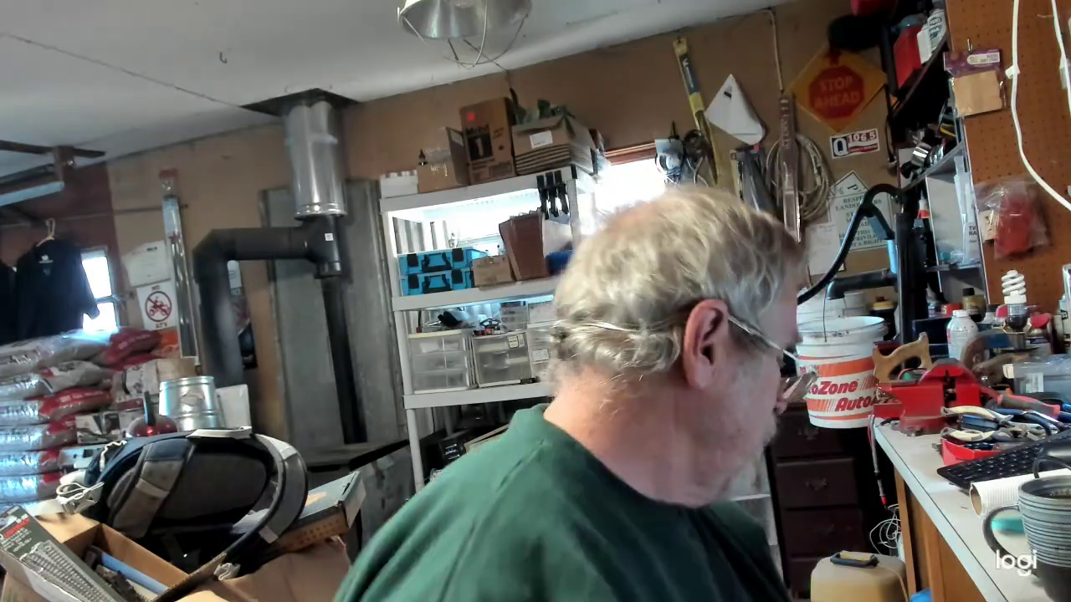